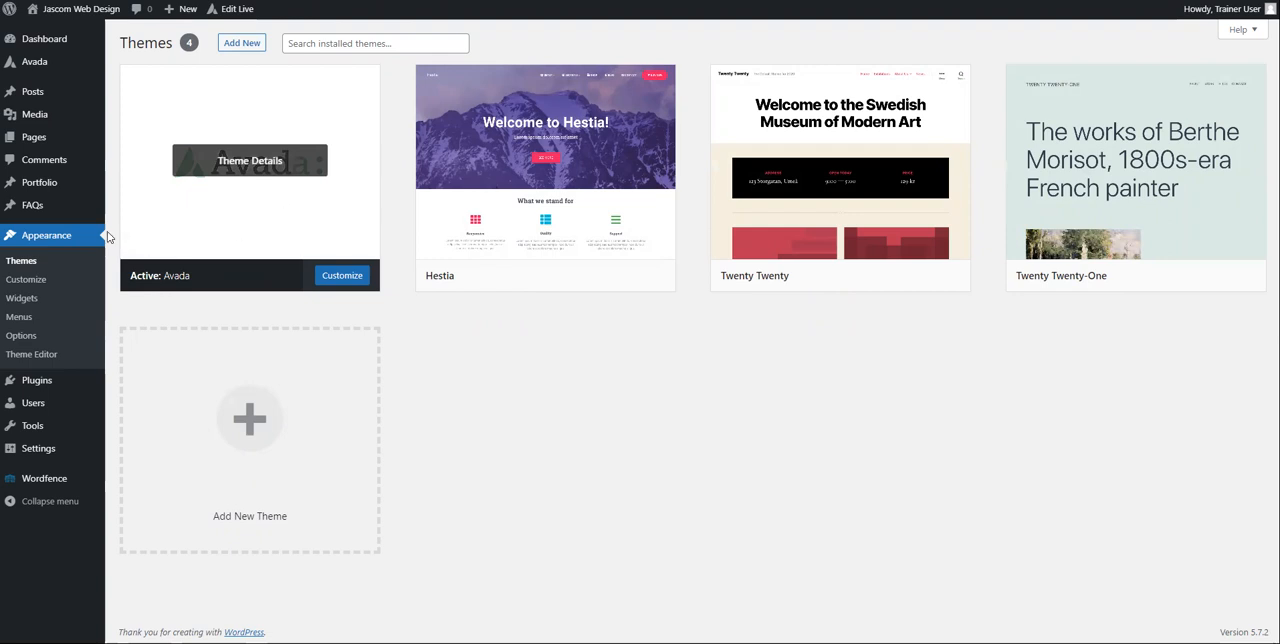
Step: Open the Avada theme options and look over the Main Menu settings
mouse_move(36, 66)
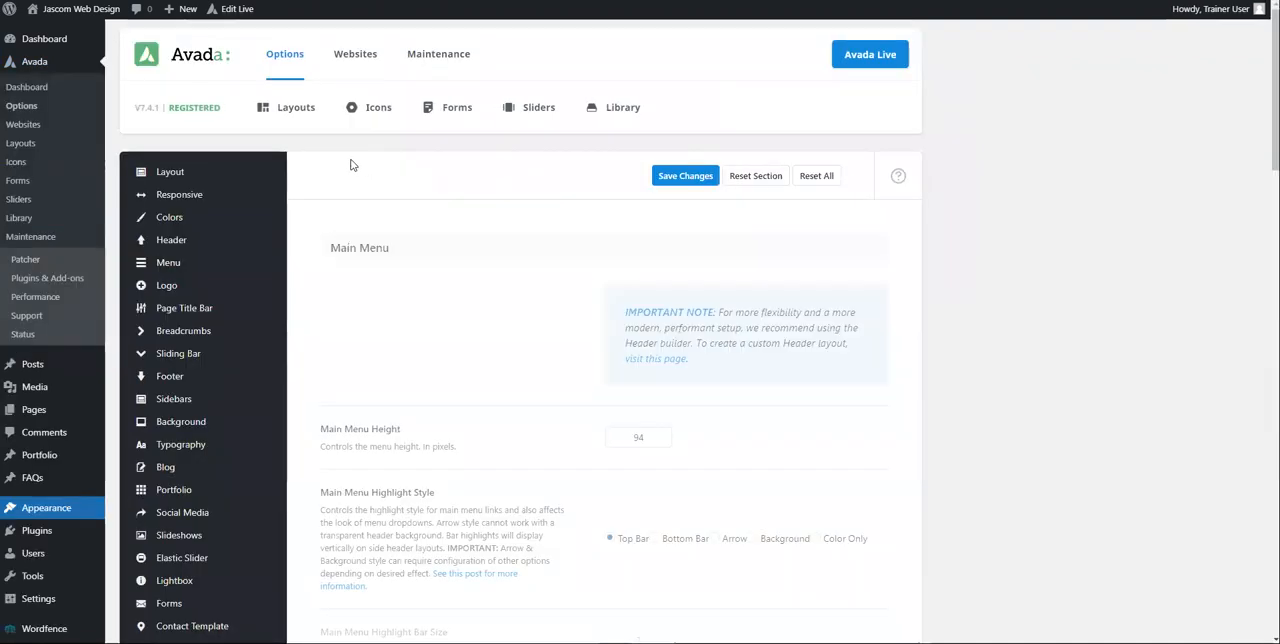
scroll(330, 210, down, 2)
scroll(237, 212, down, 4)
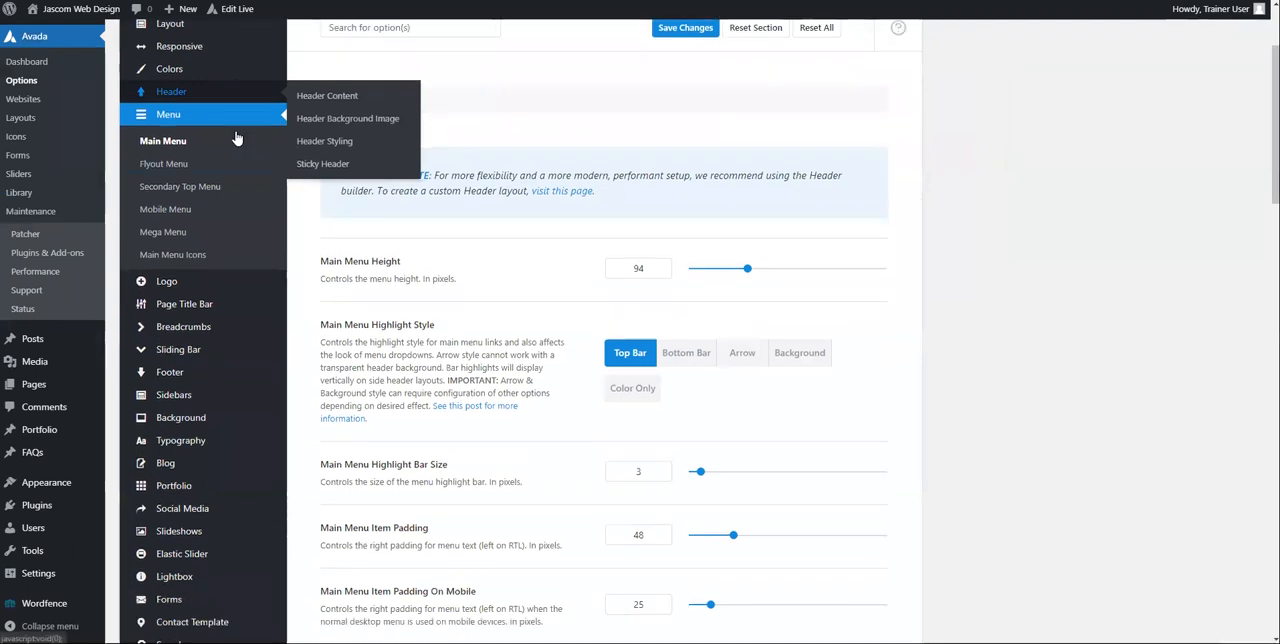
scroll(217, 495, up, 4)
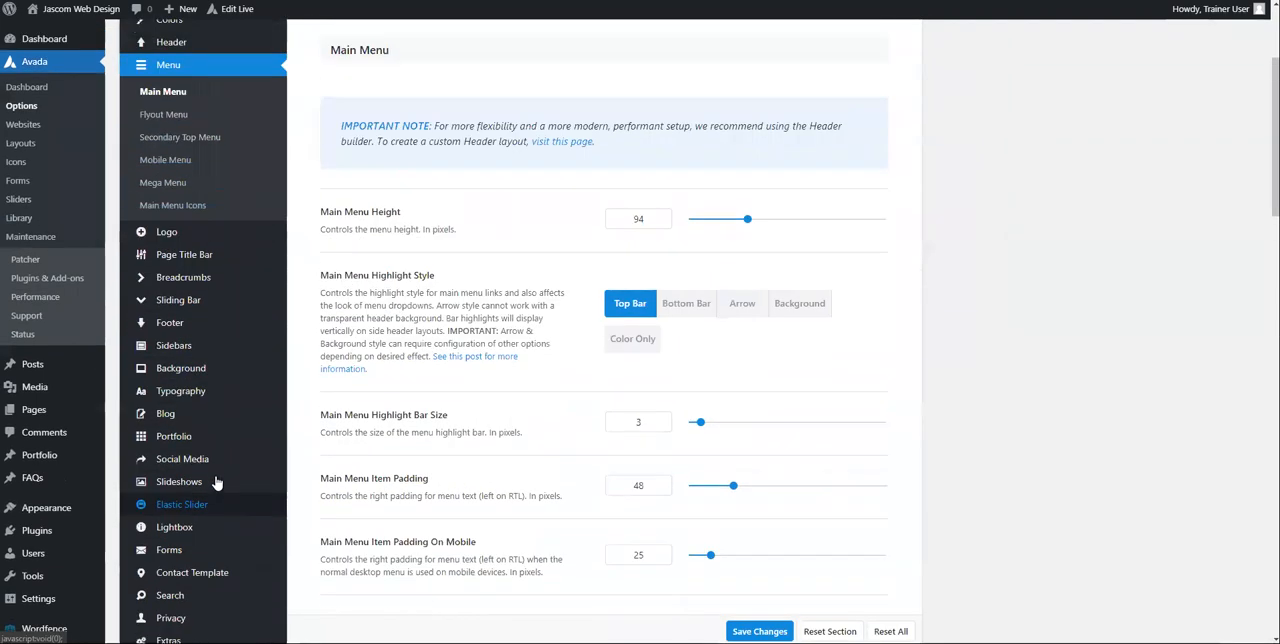
Step: Review the theme's Layout options, including site width, content padding, and the single and dual sidebar settings
click(183, 79)
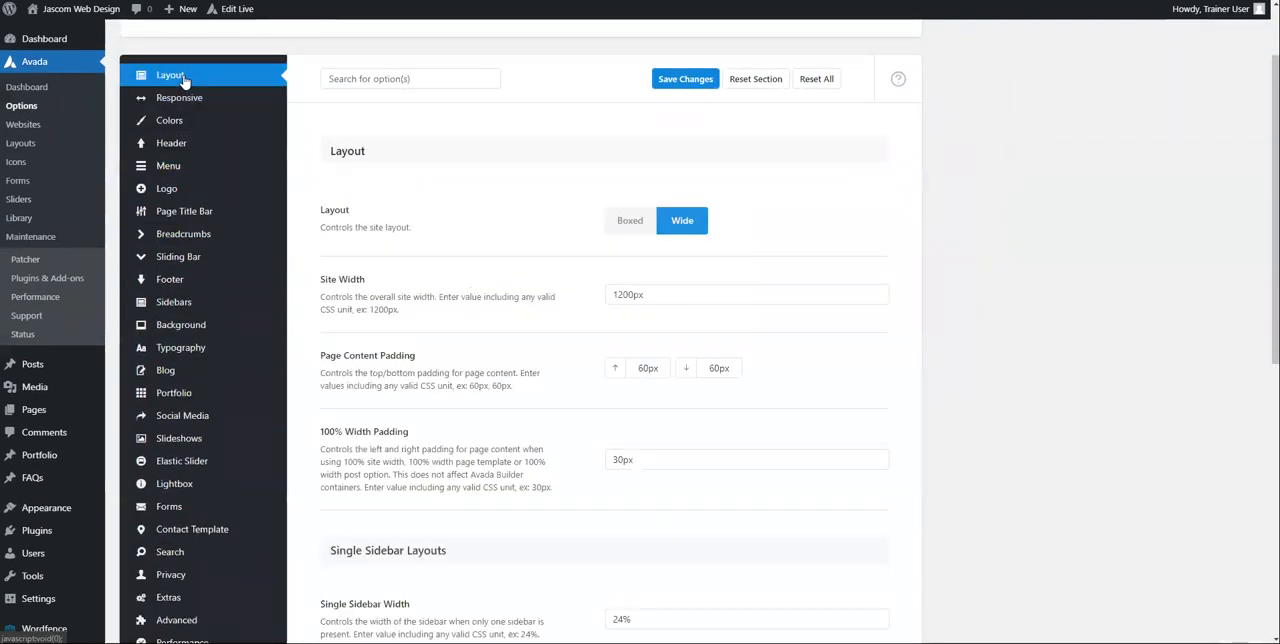
scroll(465, 131, down, 2)
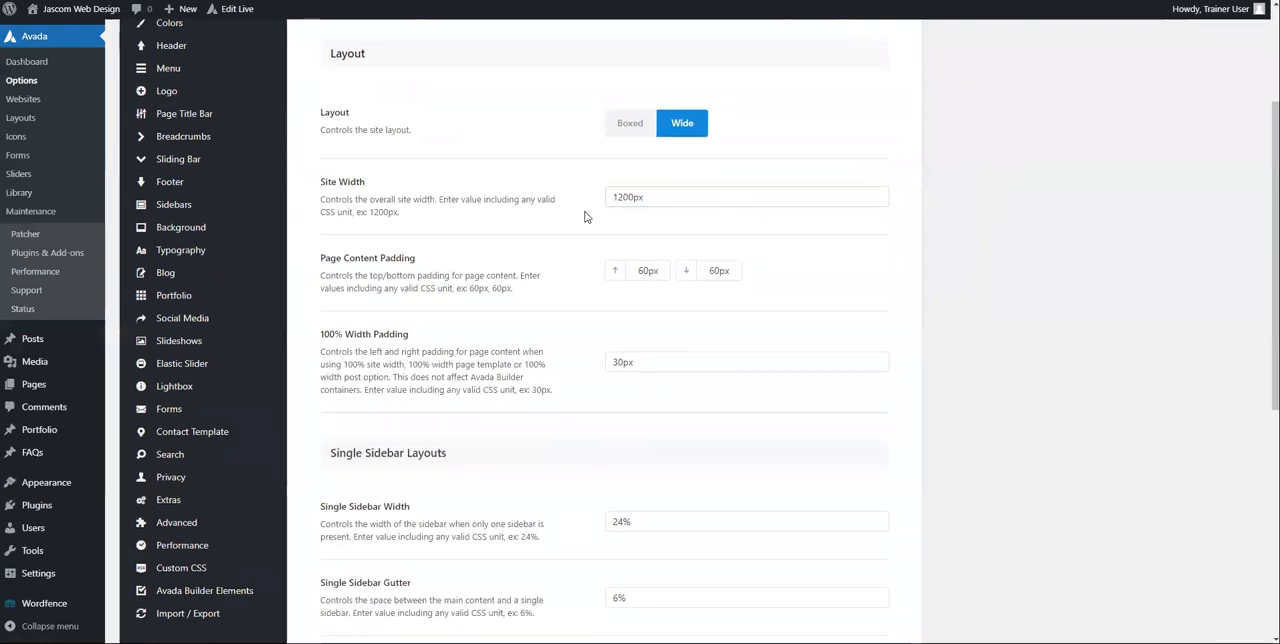
scroll(510, 300, down, 9)
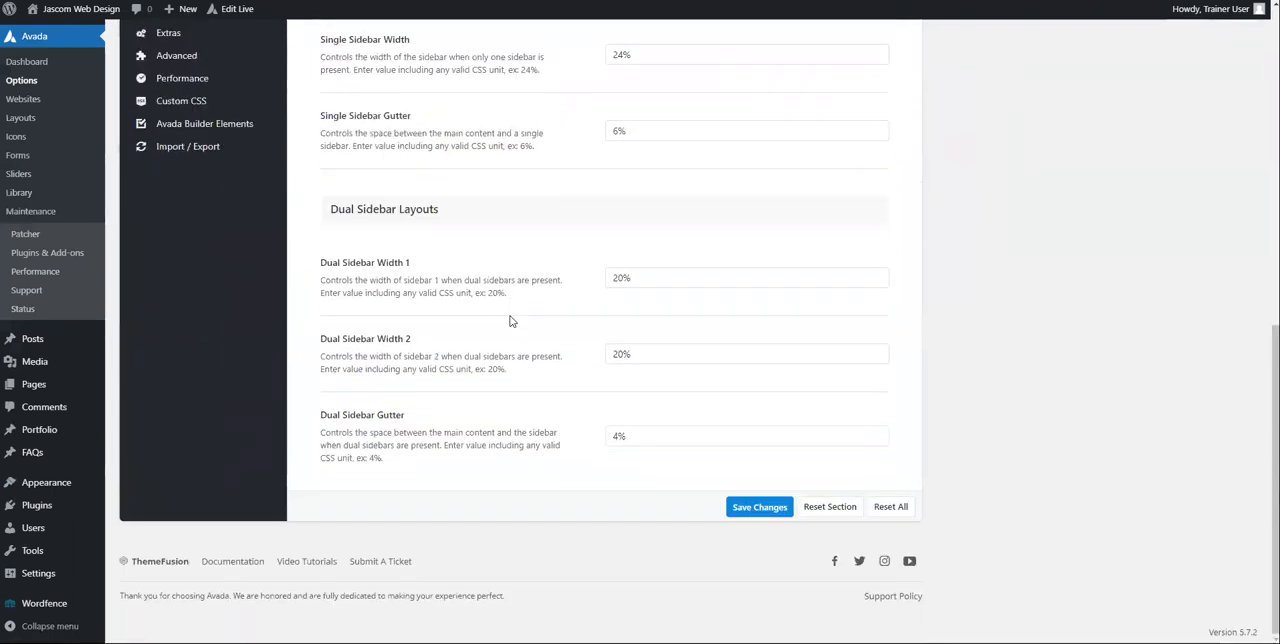
scroll(510, 320, up, 11)
scroll(510, 320, up, 2)
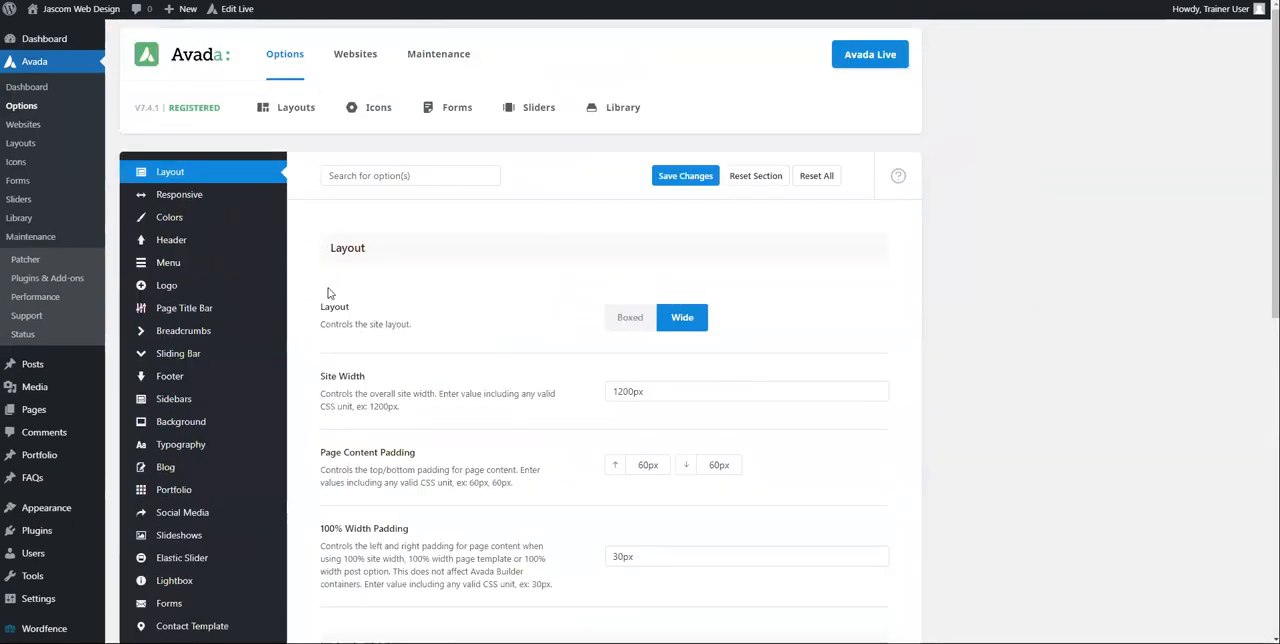
Step: Review the theme's Responsive options, including the breakpoints and mobile zoom setting
click(179, 194)
scroll(455, 259, down, 4)
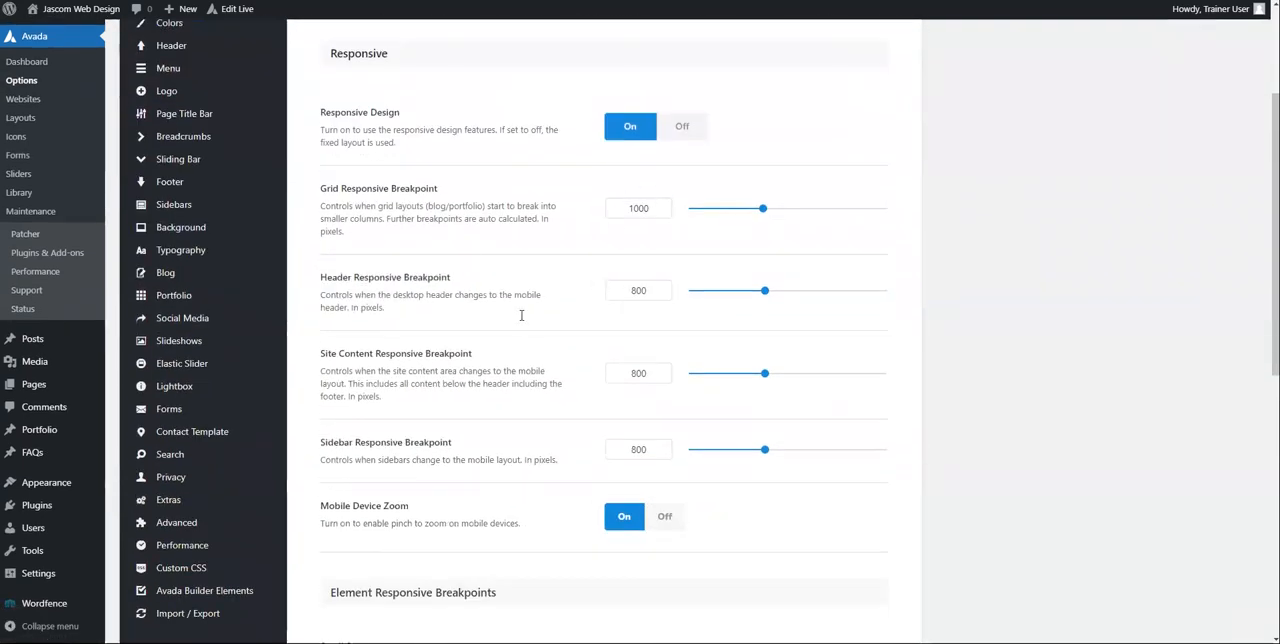
scroll(520, 321, up, 4)
Step: Look over the theme's Colors options and show the color picker for Primary Color
click(166, 217)
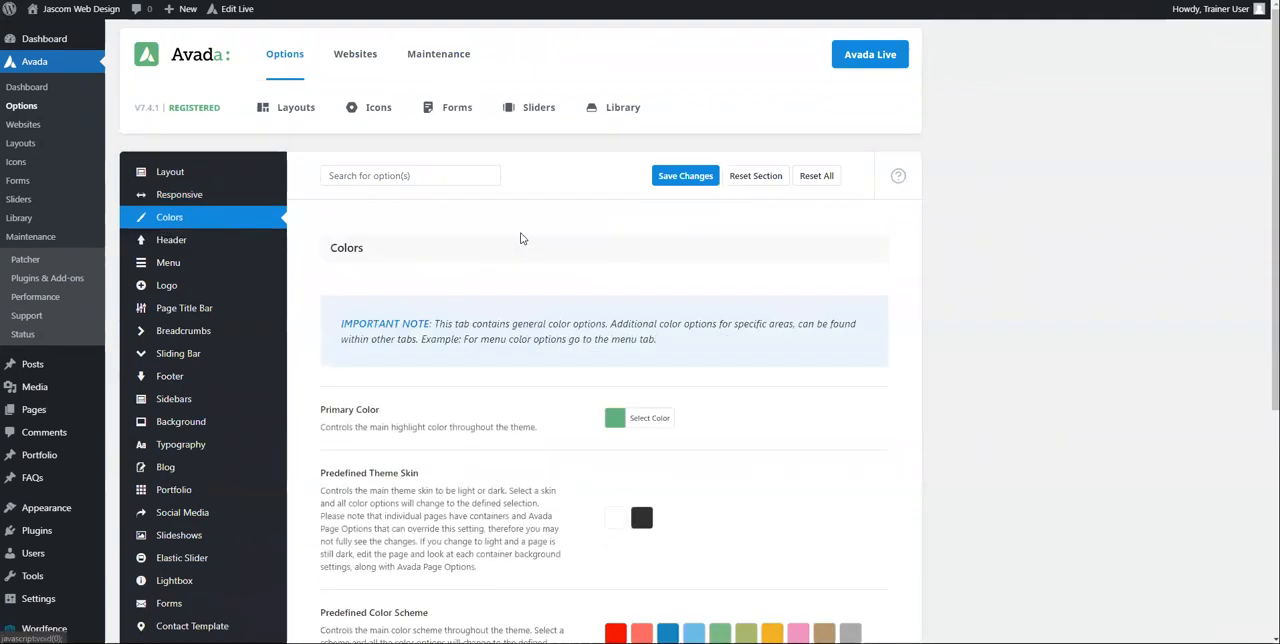
scroll(520, 240, down, 5)
scroll(523, 240, up, 5)
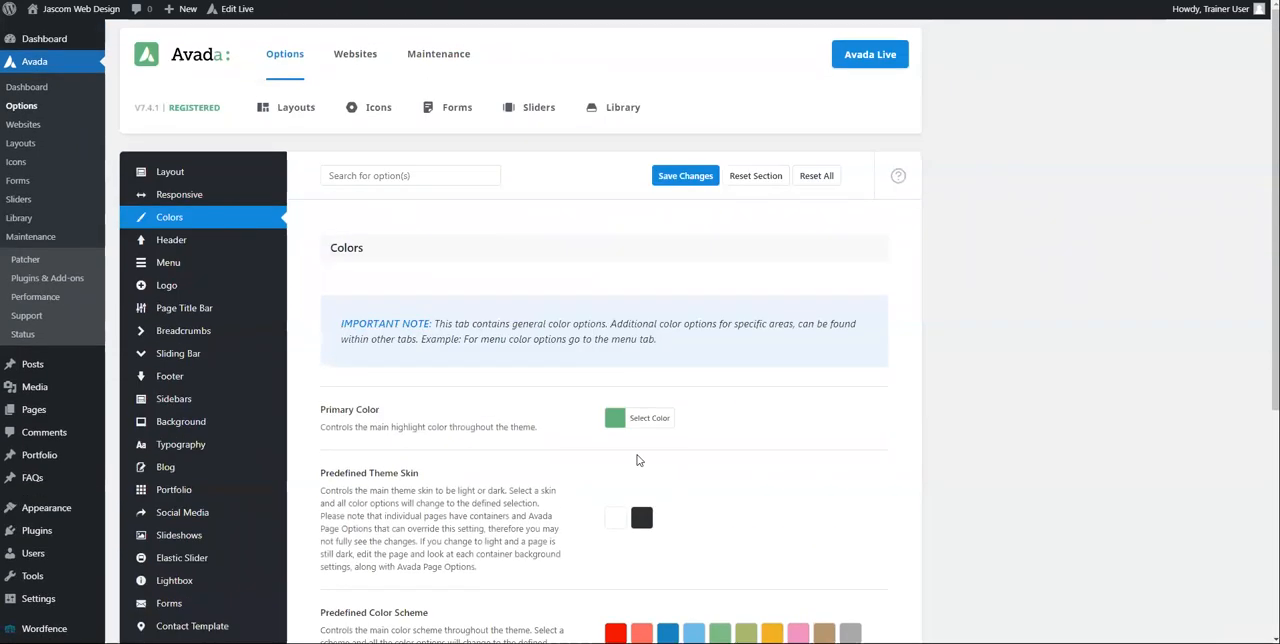
click(645, 417)
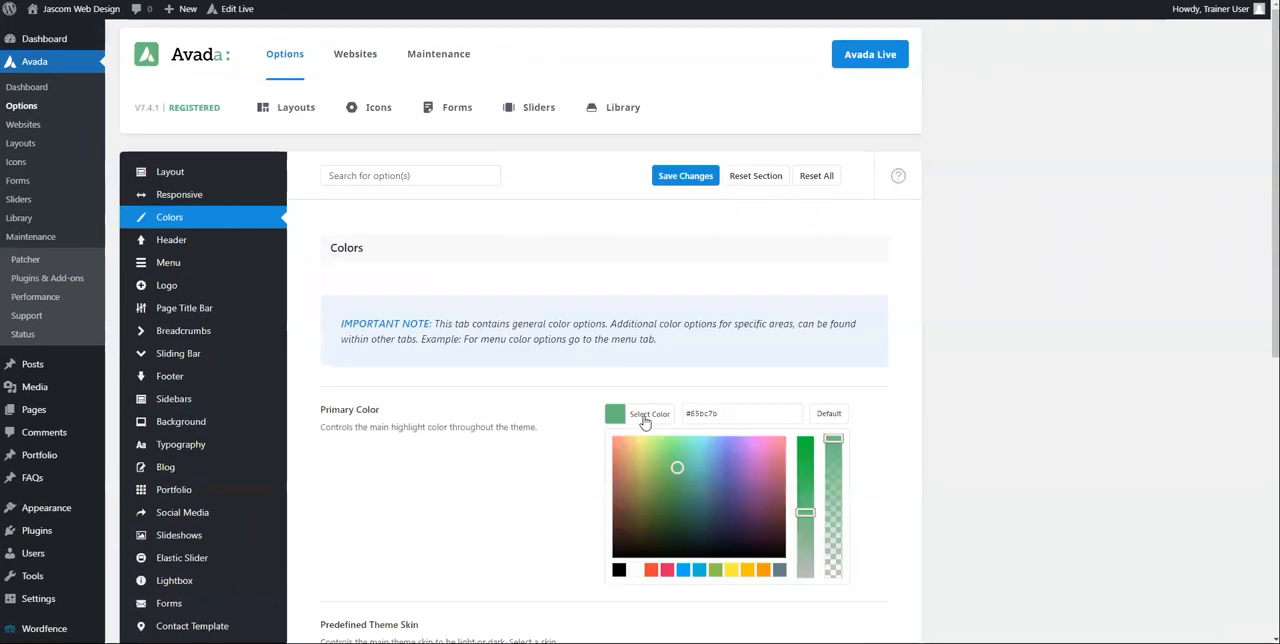
Step: Review the theme's Menu options, including the Main Menu settings and the list of menu subsections
click(168, 262)
scroll(590, 278, down, 5)
scroll(590, 281, down, 4)
scroll(591, 278, up, 9)
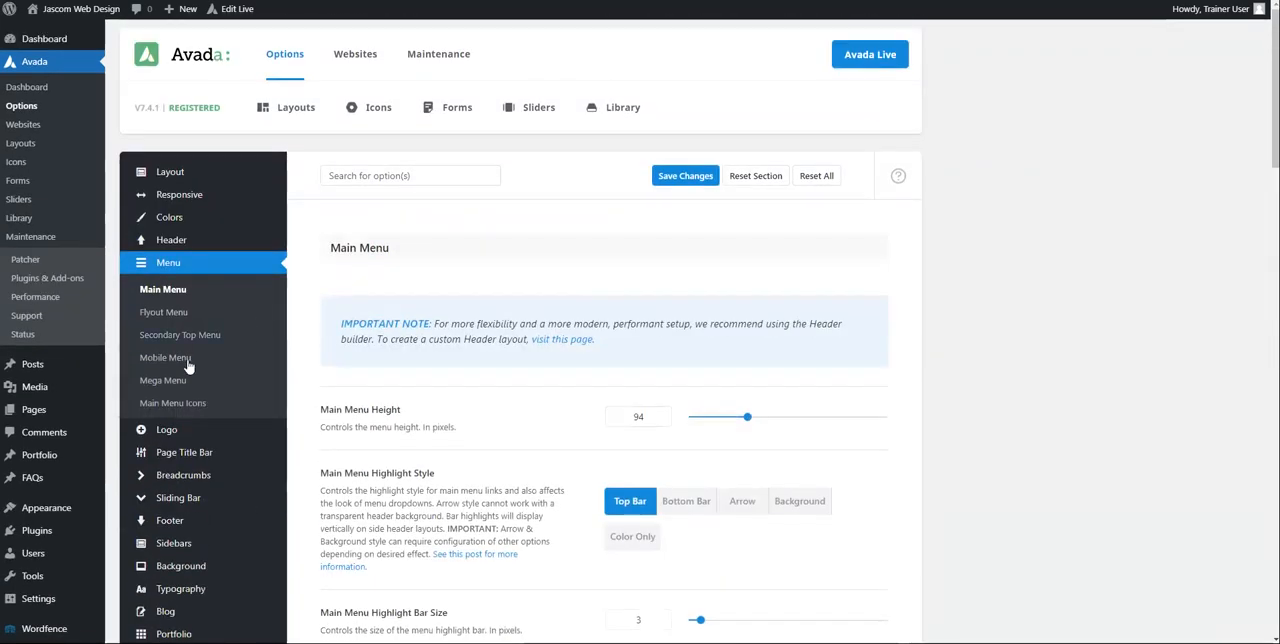
mouse_move(174, 431)
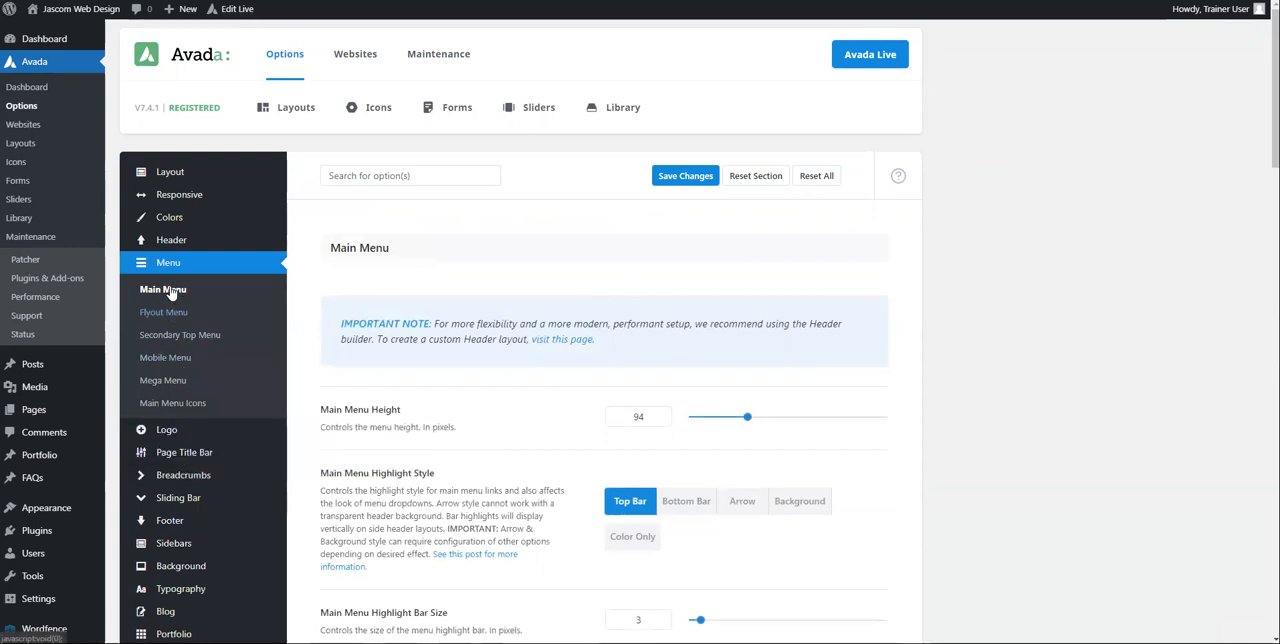
Step: Examine the theme's Page Title Bar options, including display, headings and the styling settings
click(184, 452)
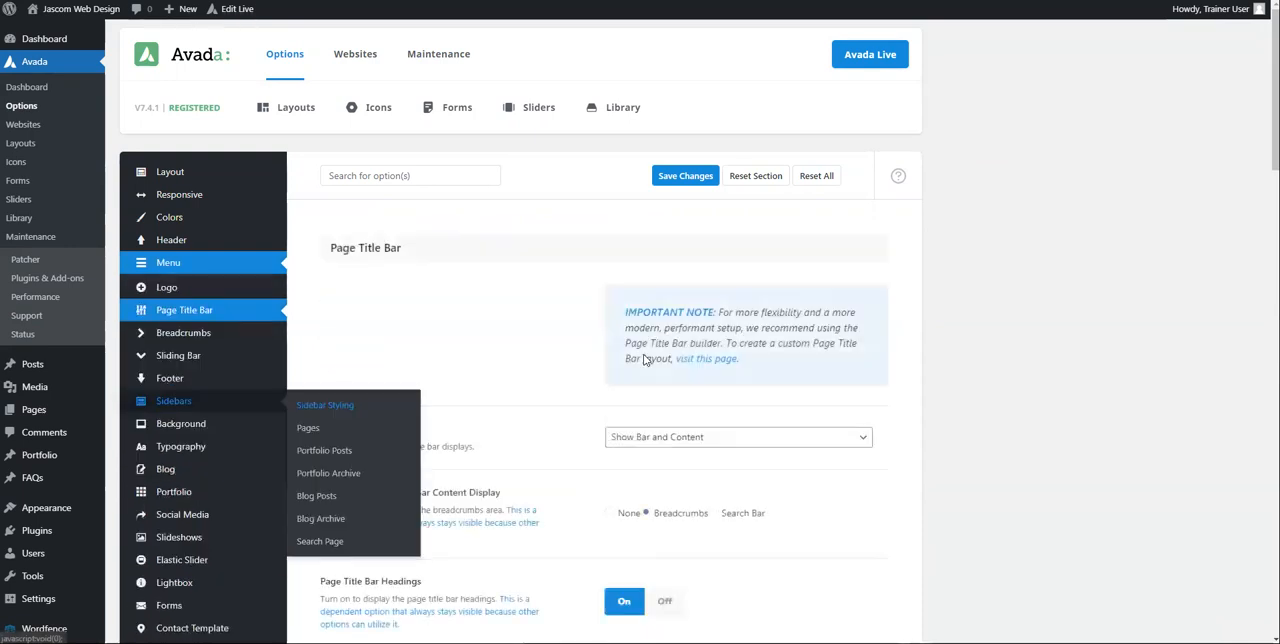
scroll(643, 290, down, 6)
scroll(645, 360, down, 4)
scroll(645, 360, up, 8)
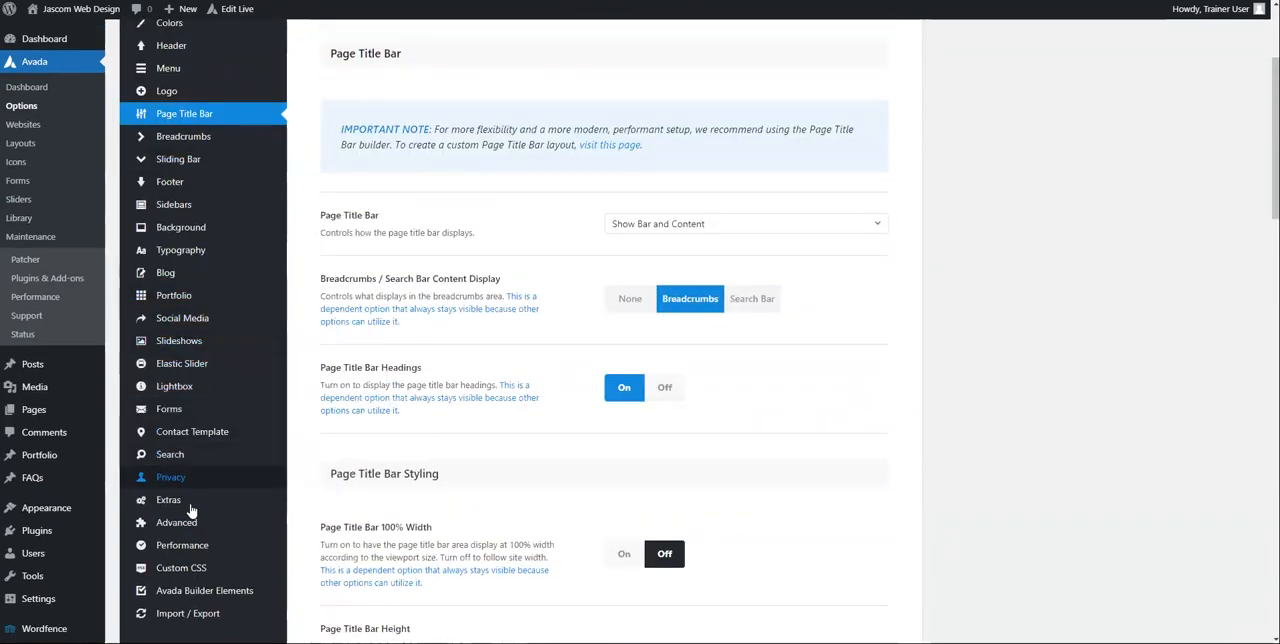
scroll(556, 344, up, 2)
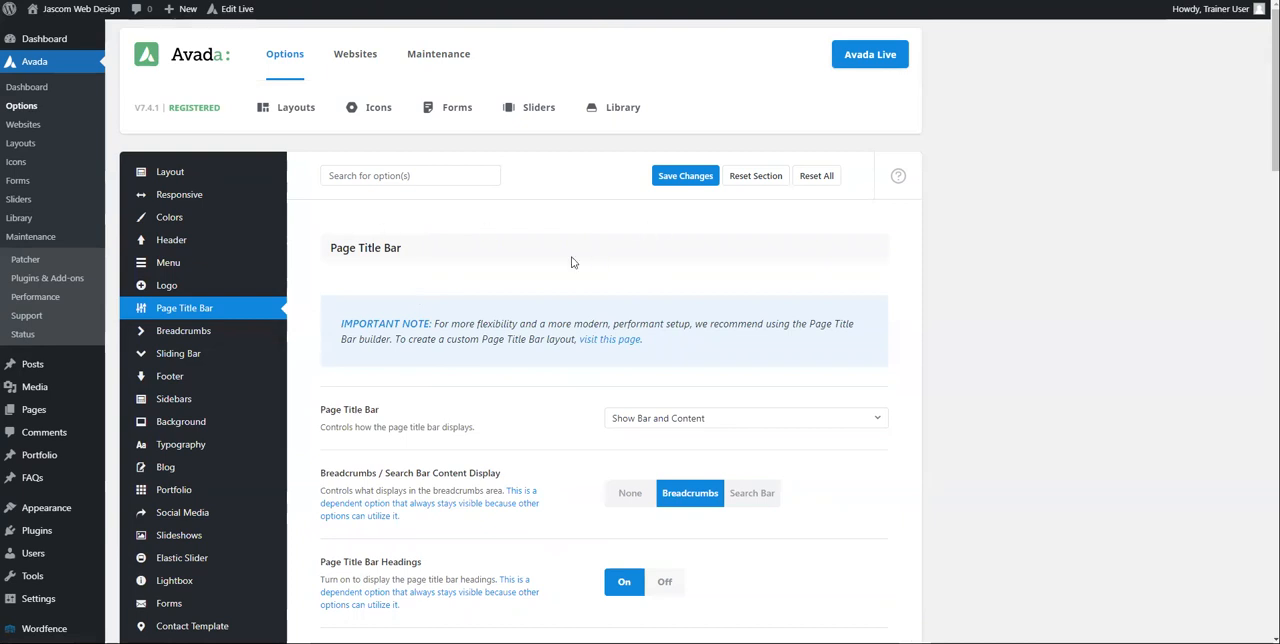
mouse_move(171, 240)
scroll(615, 246, down, 3)
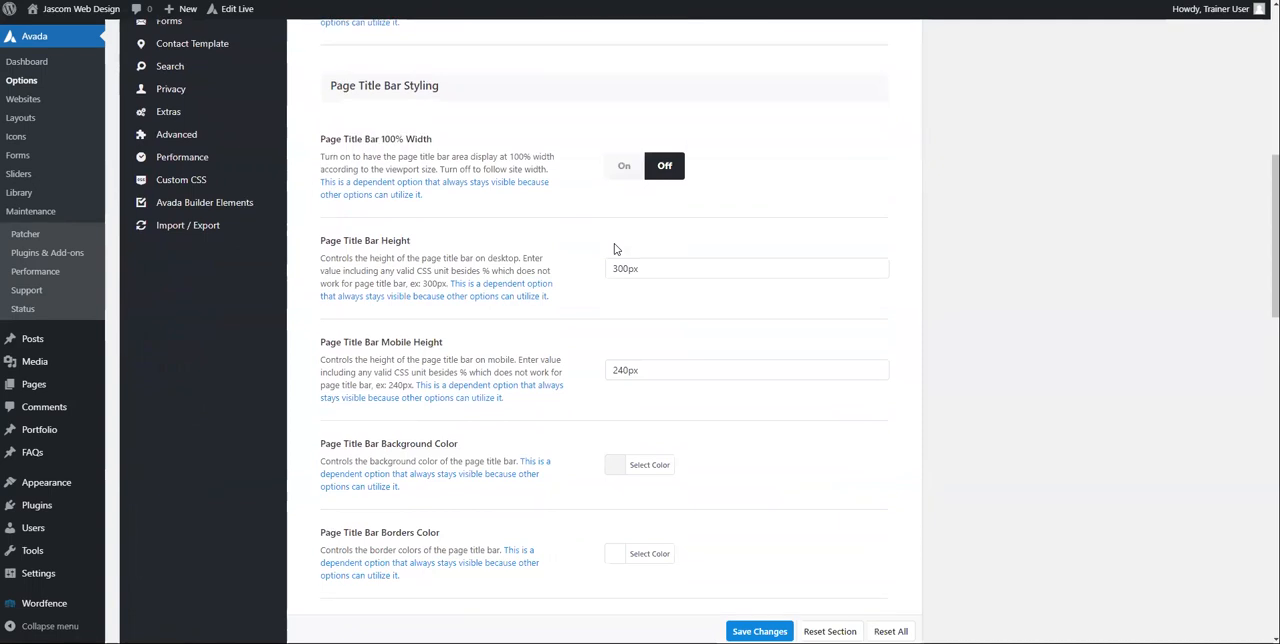
scroll(615, 246, up, 3)
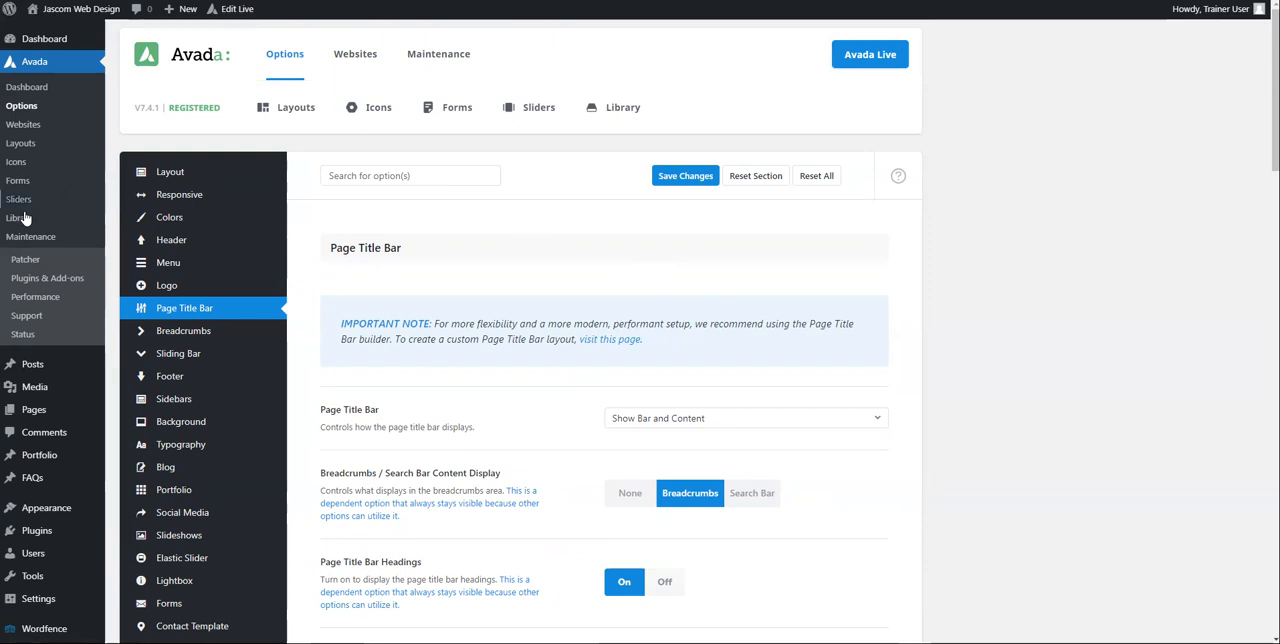
Step: Open the Training post from the posts list for editing and switch it to Avada Builder
mouse_move(73, 388)
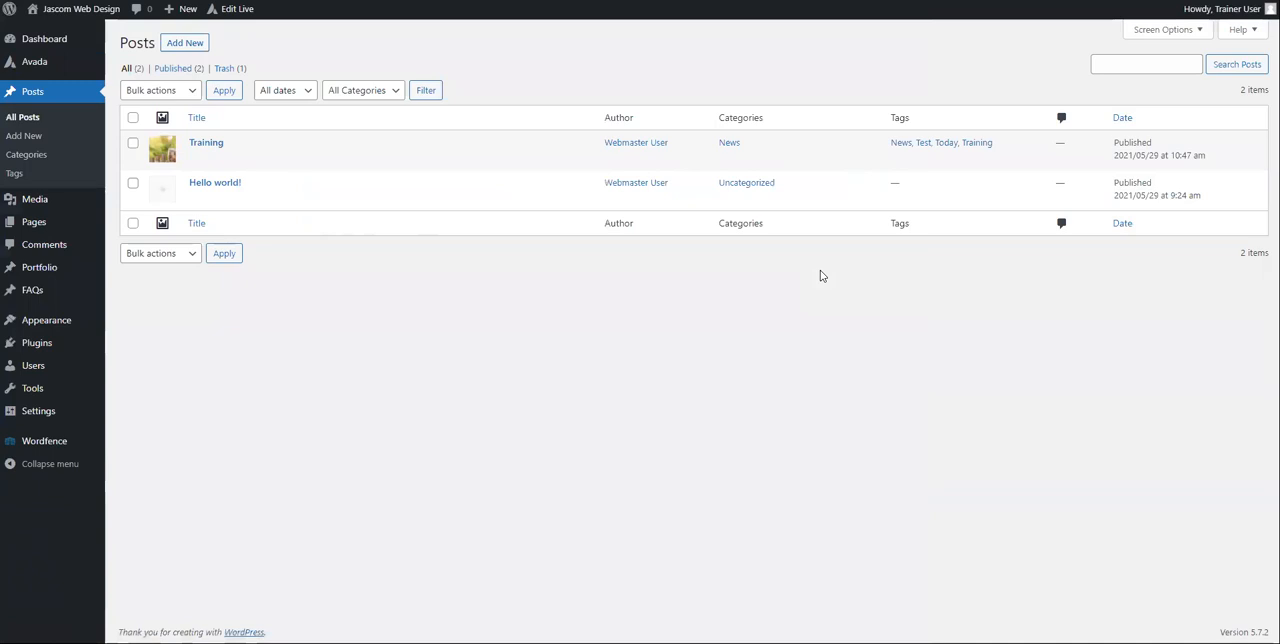
click(207, 143)
click(510, 239)
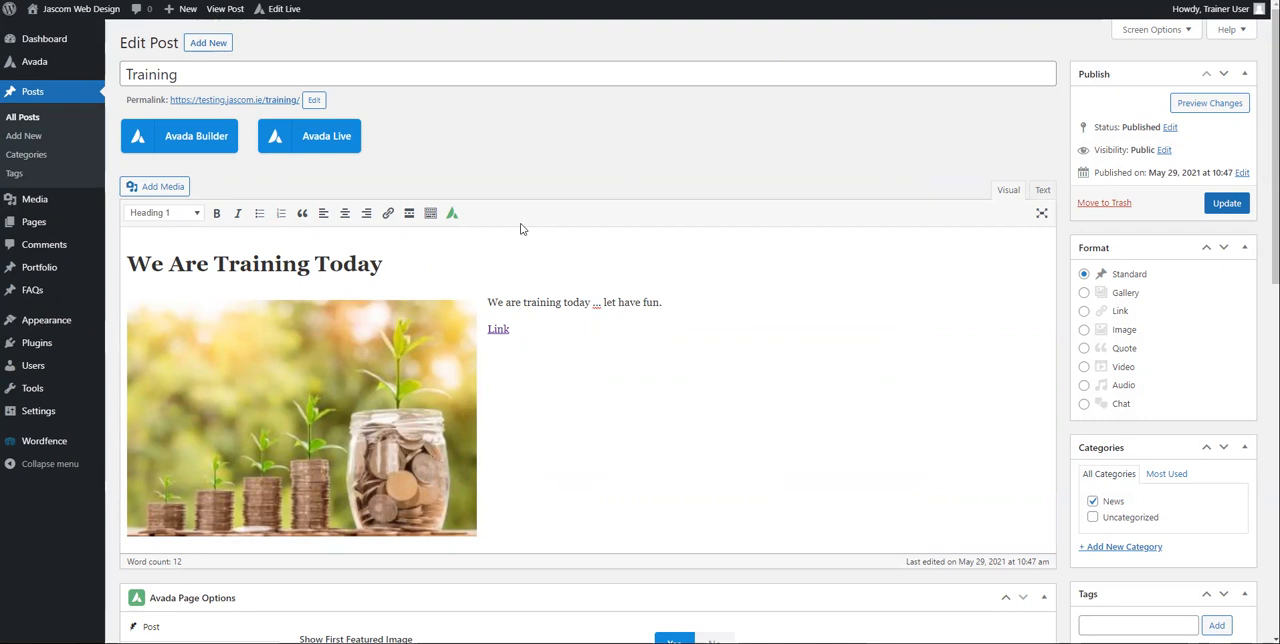
click(185, 147)
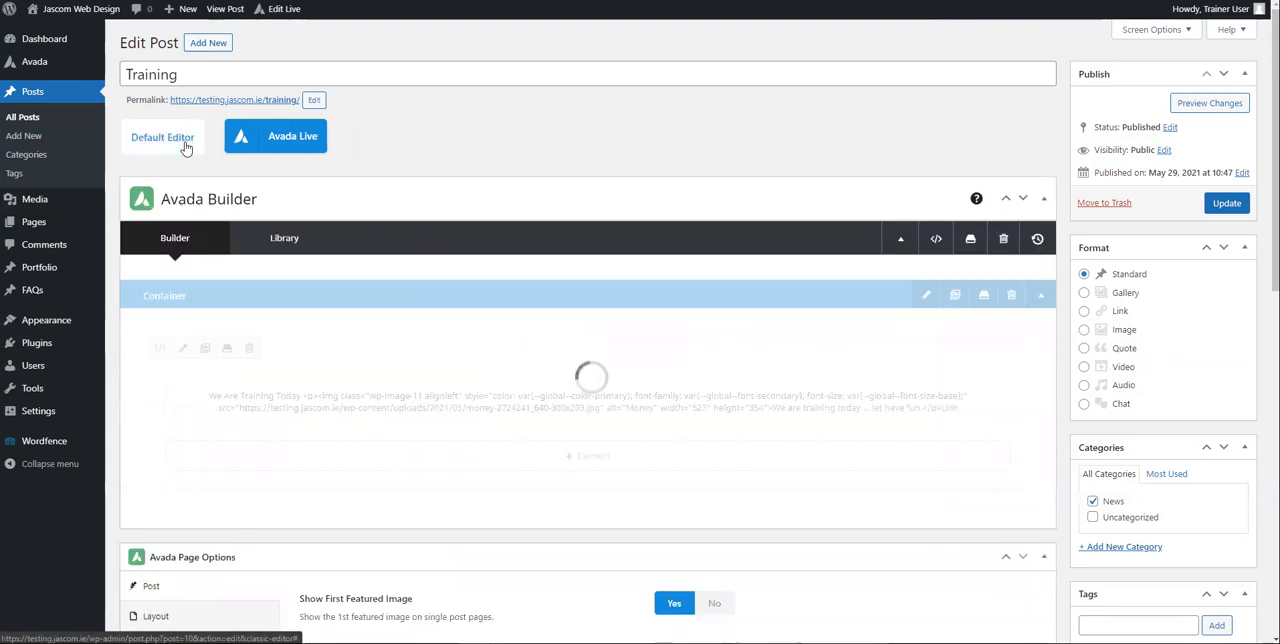
scroll(516, 283, down, 1)
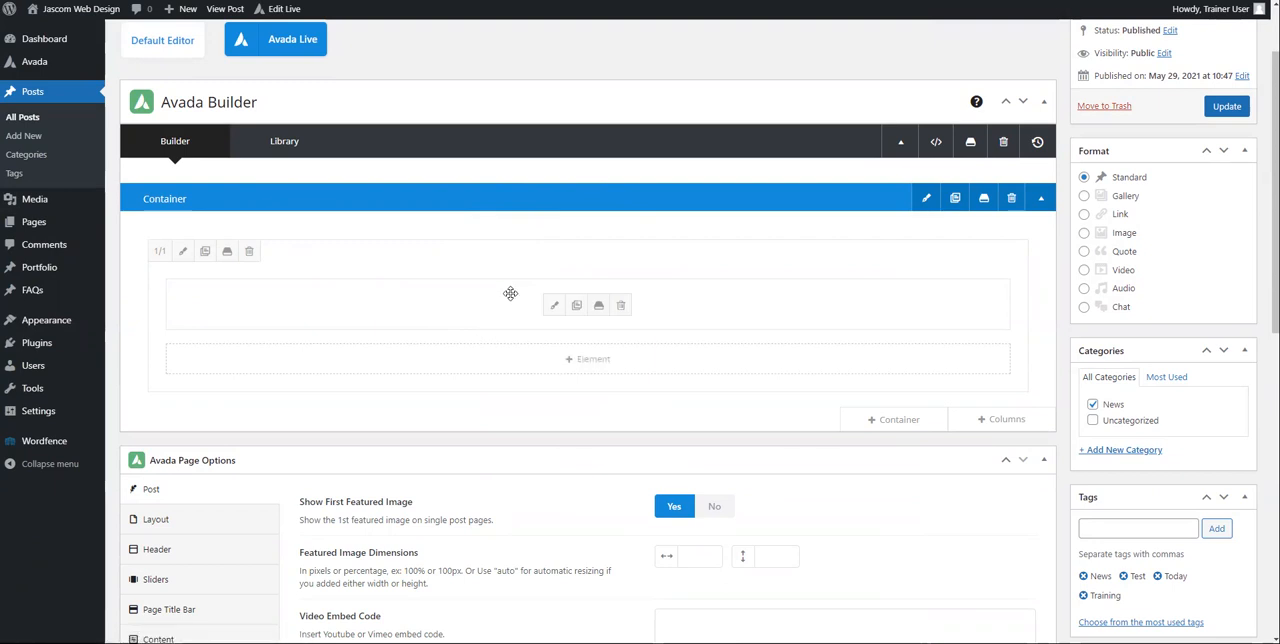
Step: Add a Title element with the text "Training" below the text block in the post's container
click(588, 362)
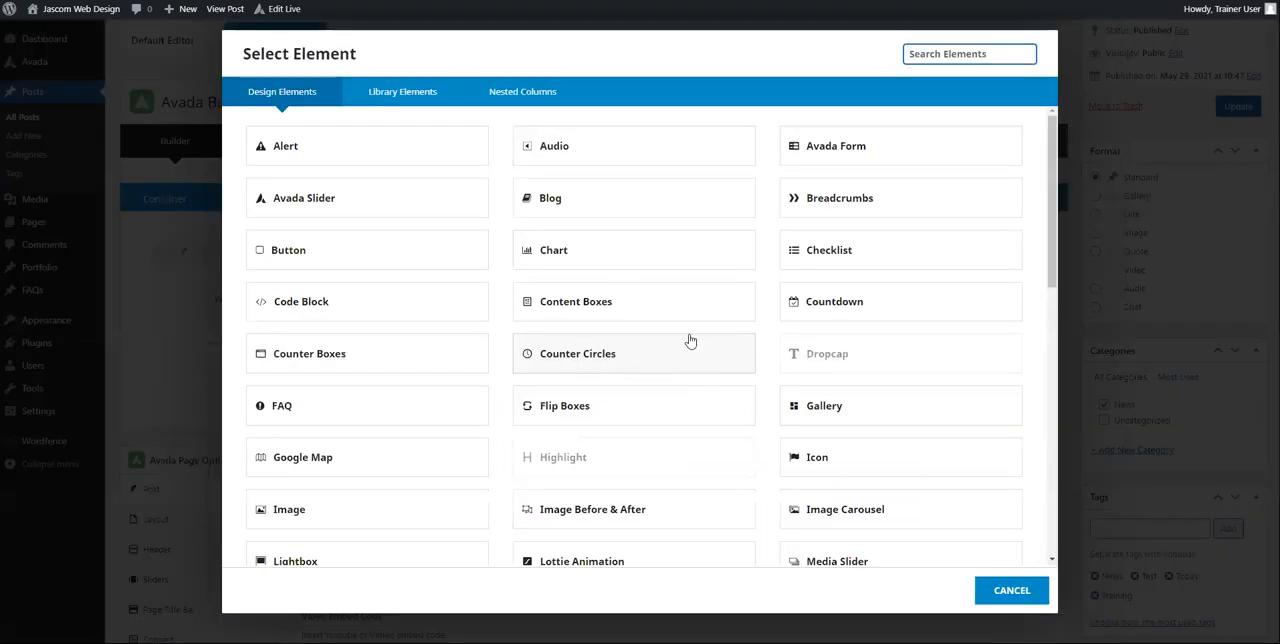
scroll(690, 330, down, 5)
scroll(772, 396, down, 10)
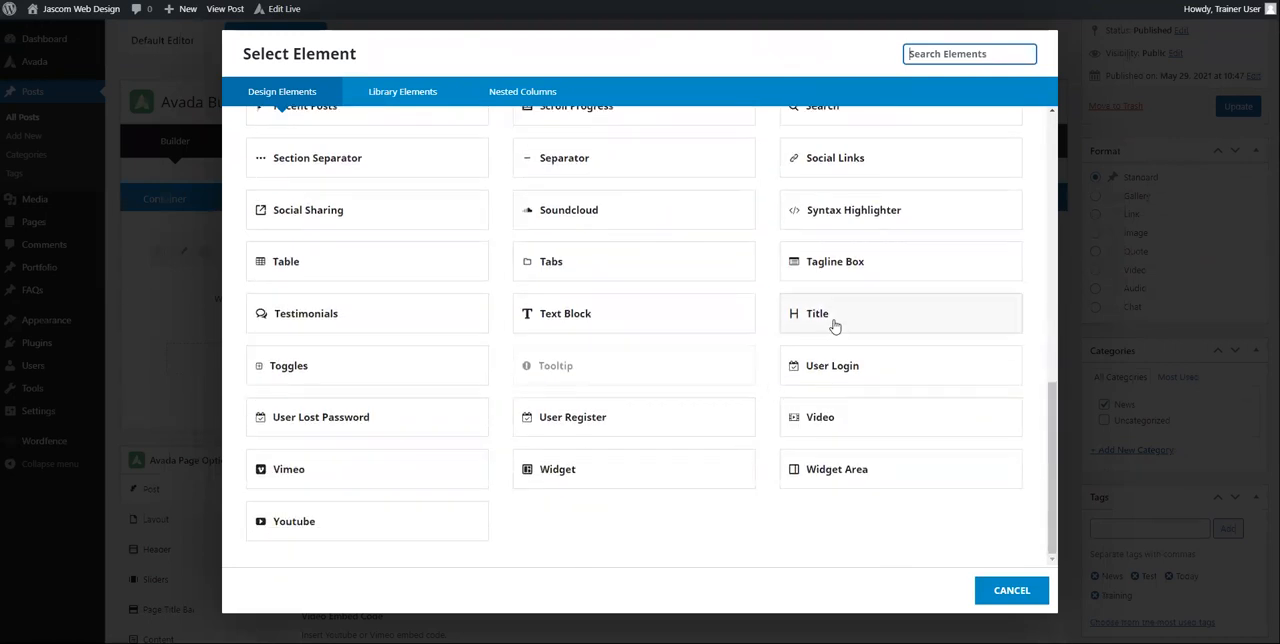
click(835, 318)
click(383, 371)
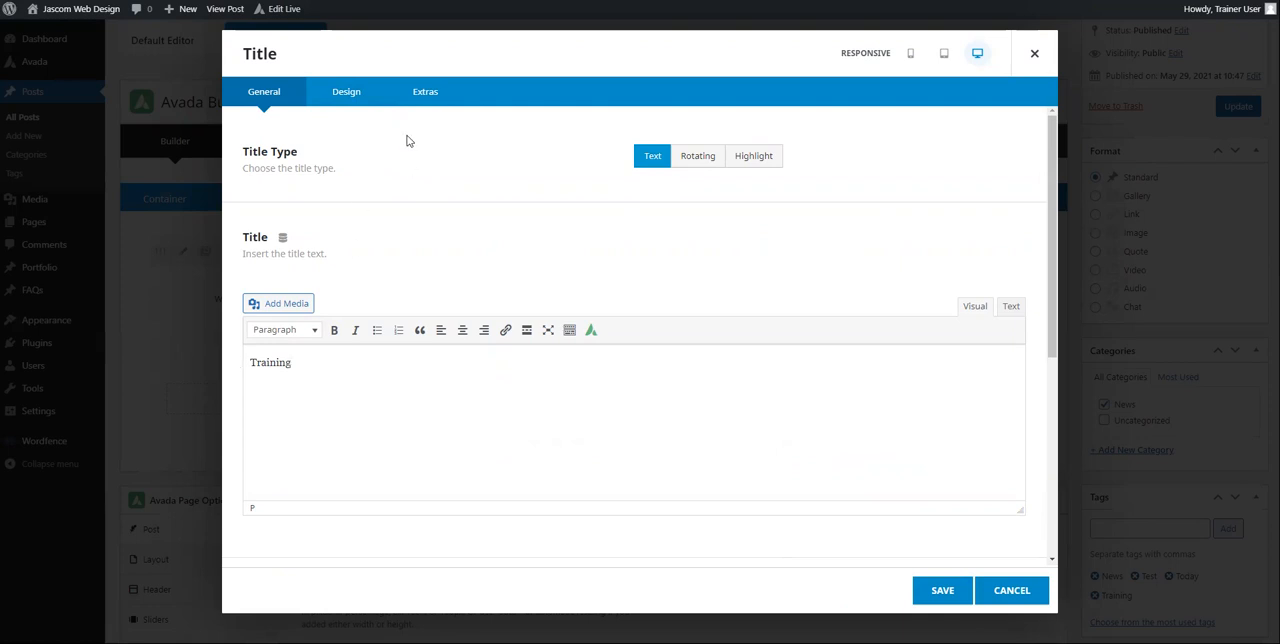
Step: Center-align the H1 title, save the element and move it above the text block
click(349, 94)
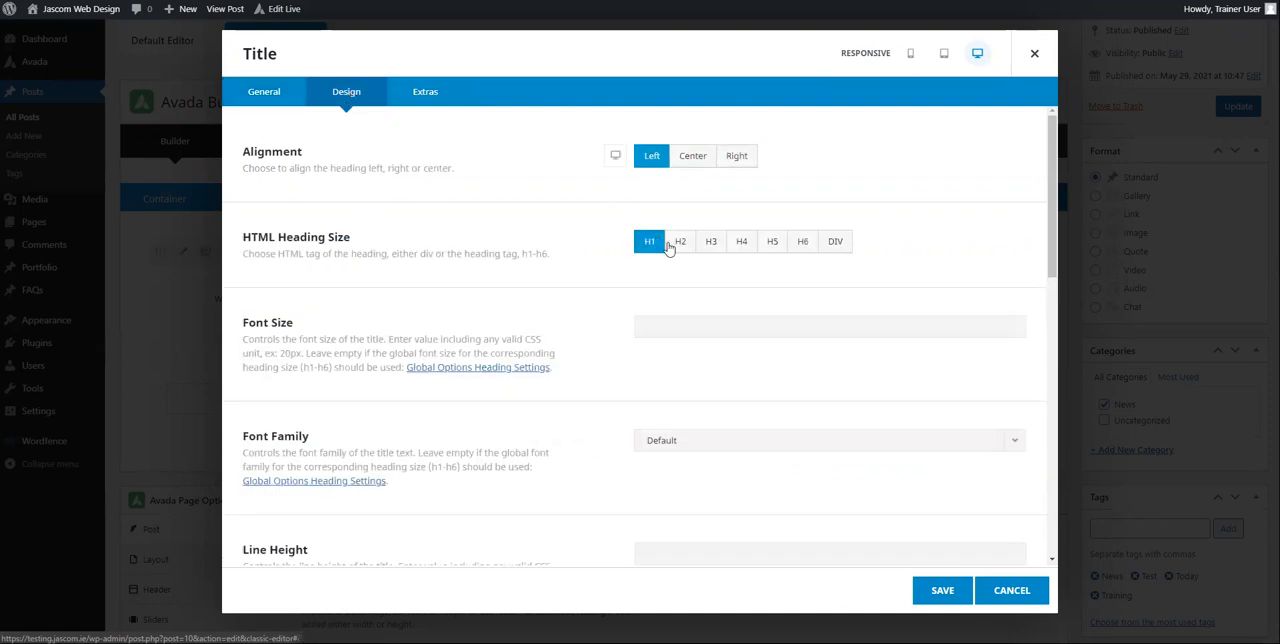
click(254, 97)
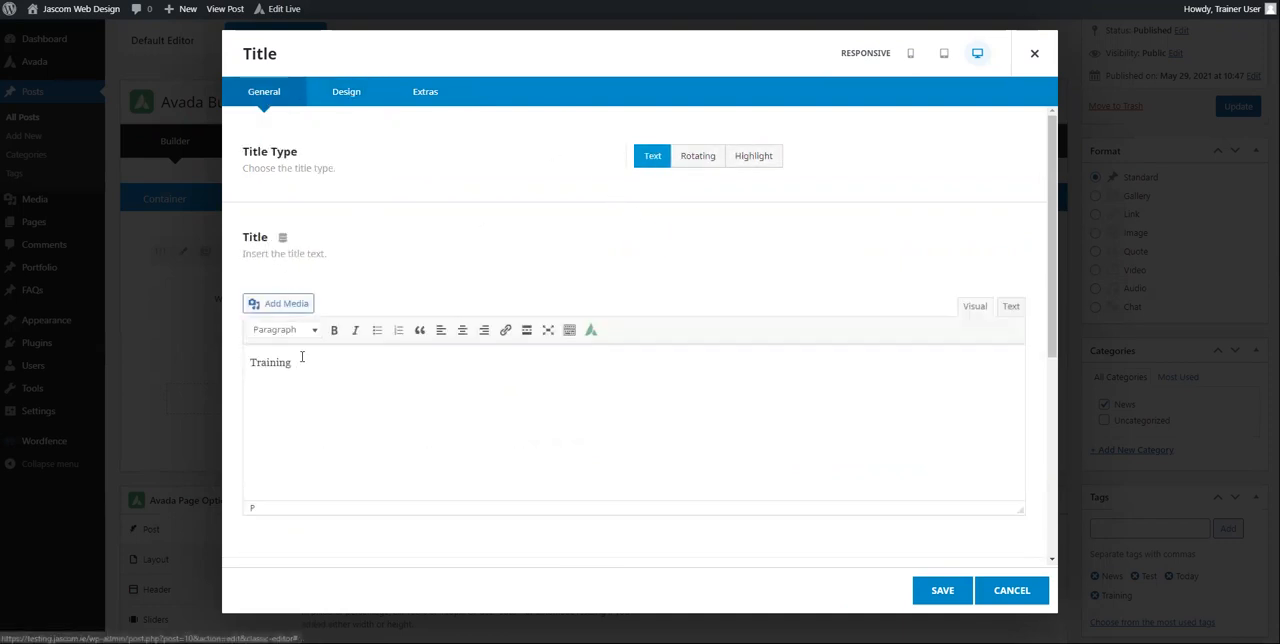
click(351, 96)
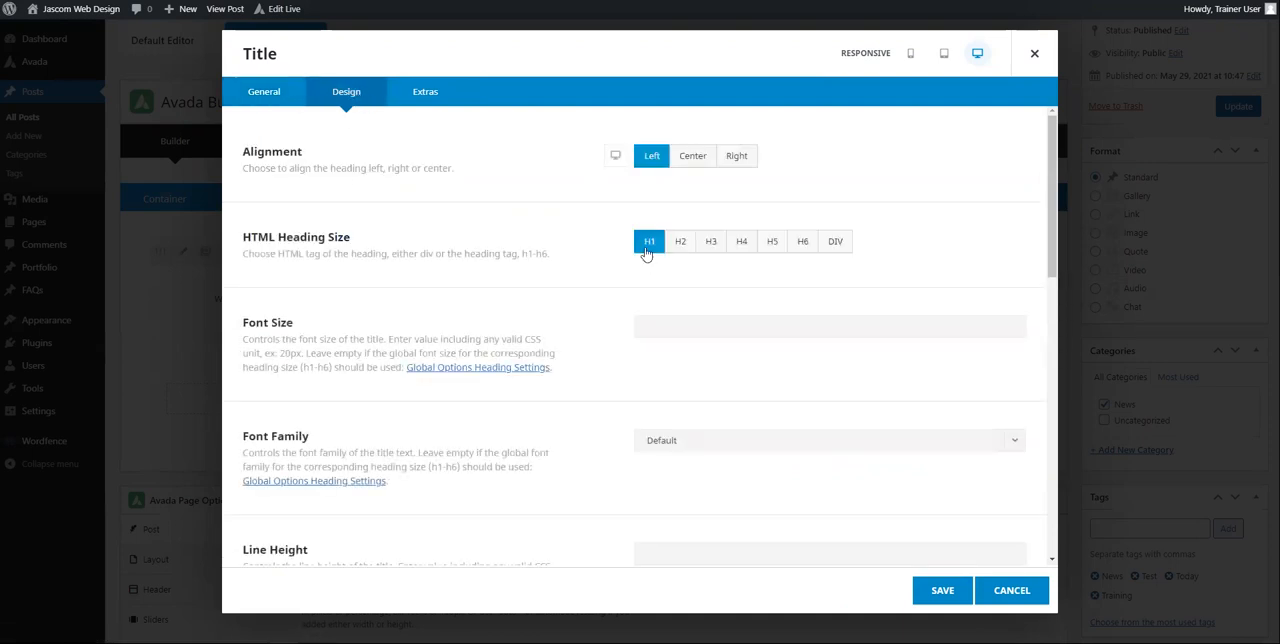
click(684, 158)
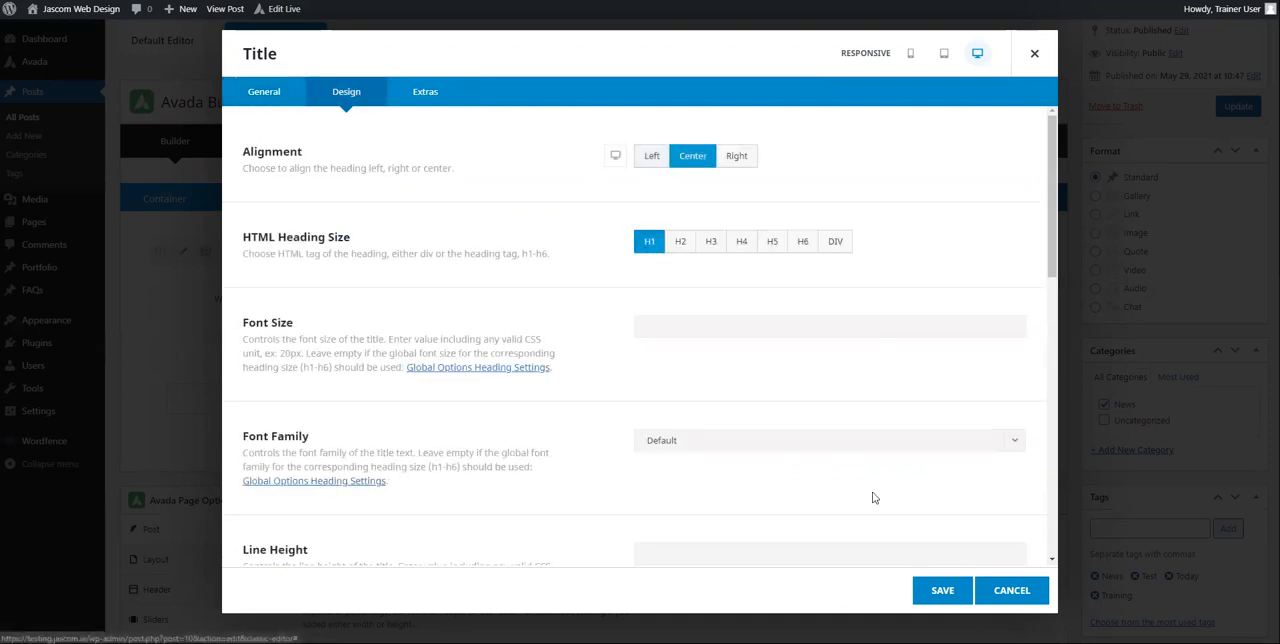
click(938, 592)
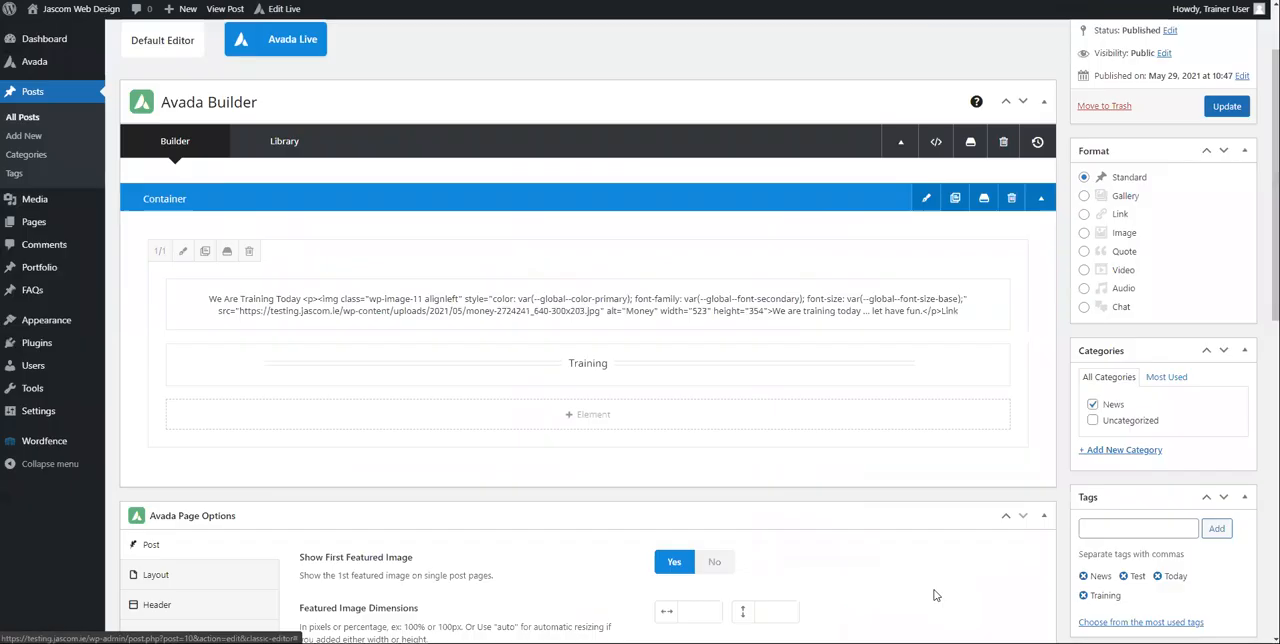
mouse_move(677, 357)
mouse_down()
mouse_move(686, 263)
mouse_move(654, 403)
mouse_move(660, 263)
mouse_move(661, 293)
mouse_up()
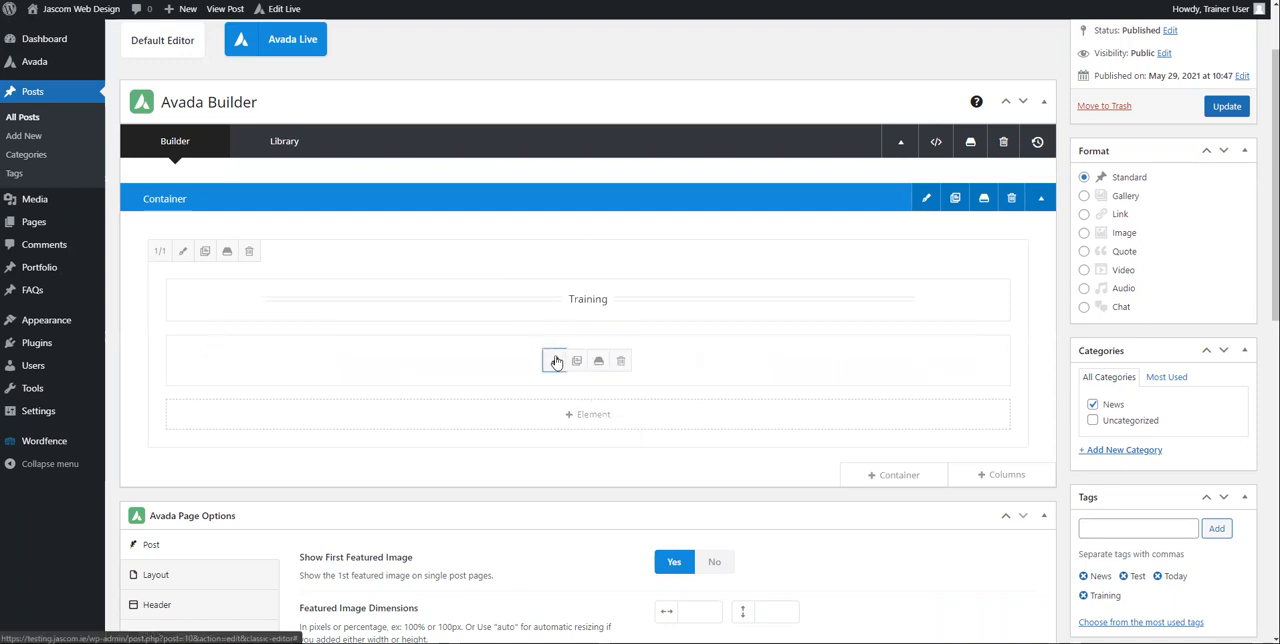
Step: Remove the "We Are Training Today" heading and the image from the text block, keeping only its text and link, and save it
click(556, 362)
scroll(640, 405, down, 3)
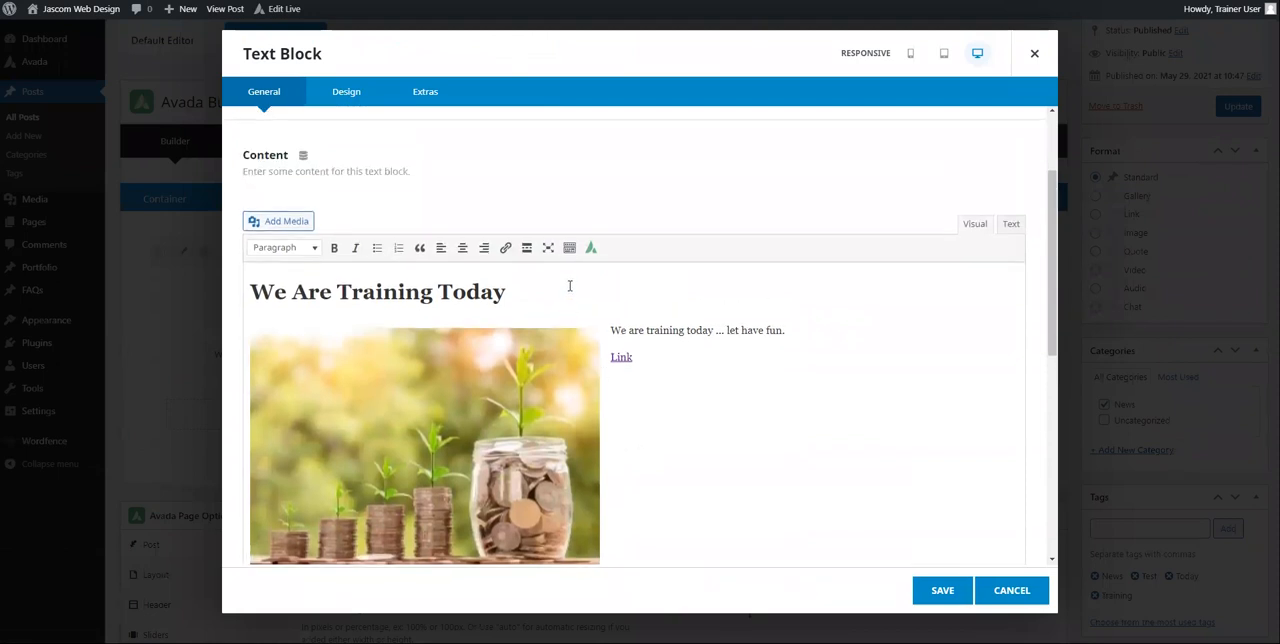
drag(570, 288, 41, 296)
key(BackSpace)
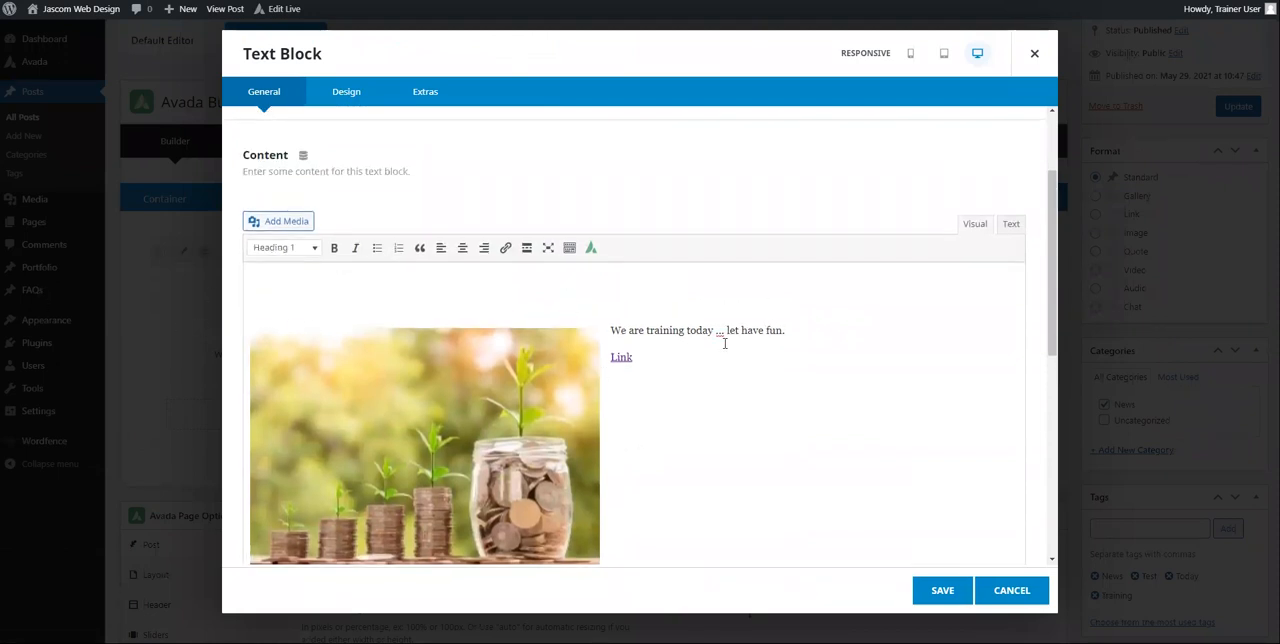
click(515, 350)
key(BackSpace)
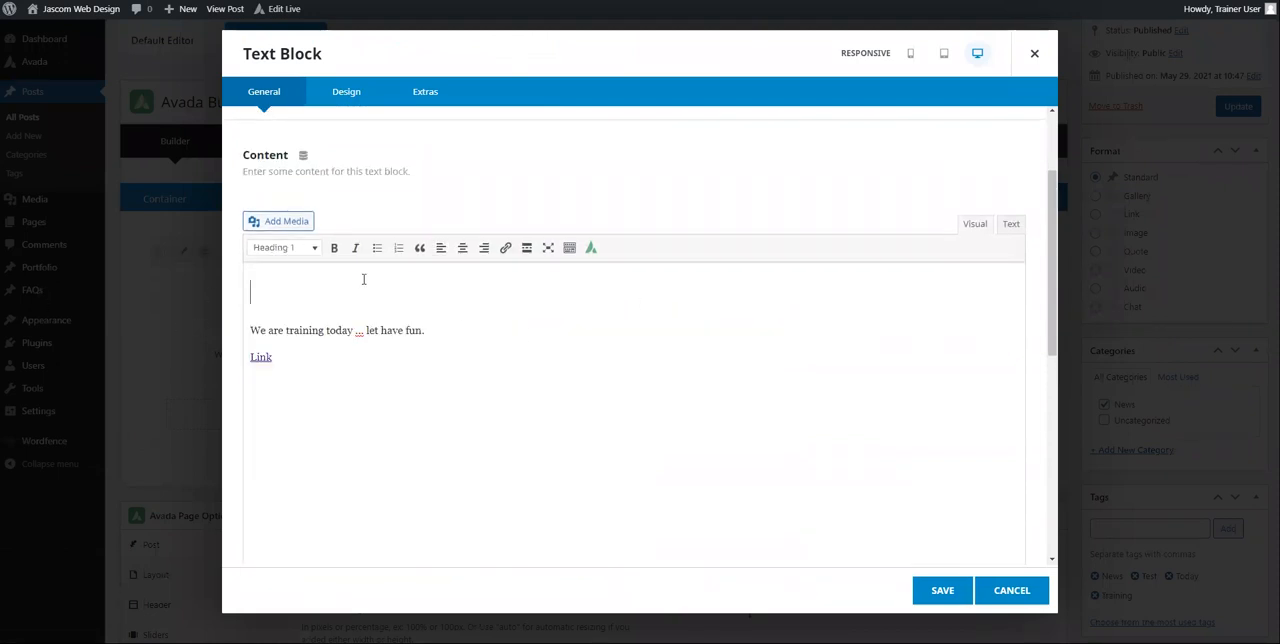
key(Delete)
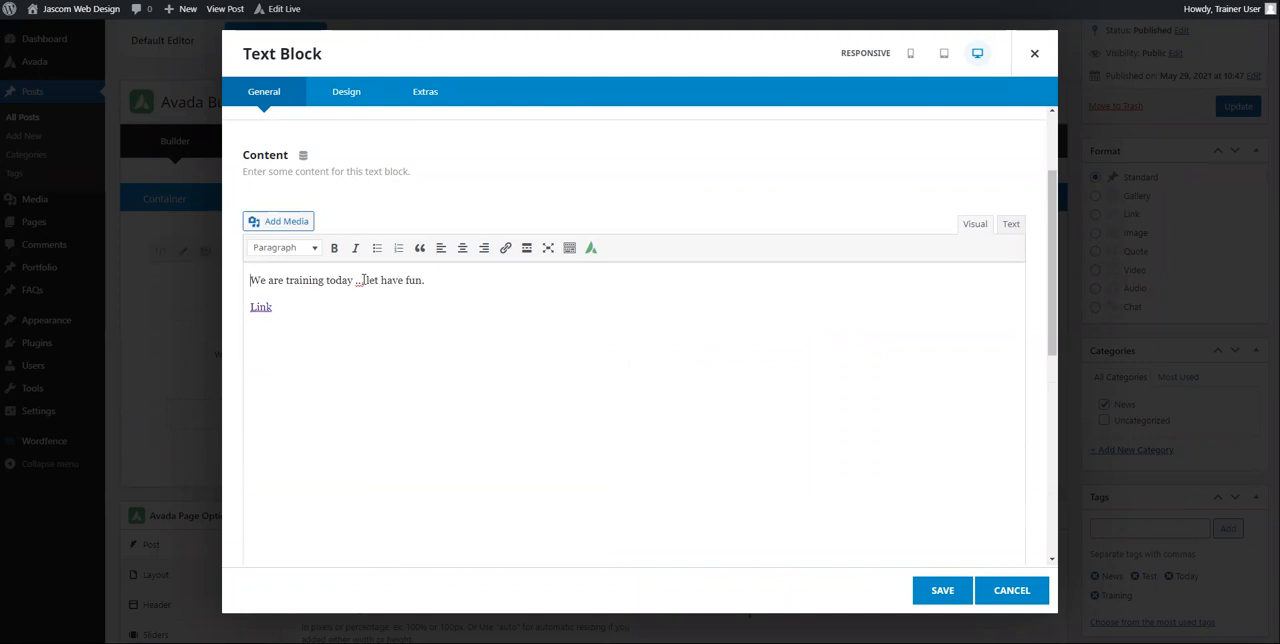
click(919, 590)
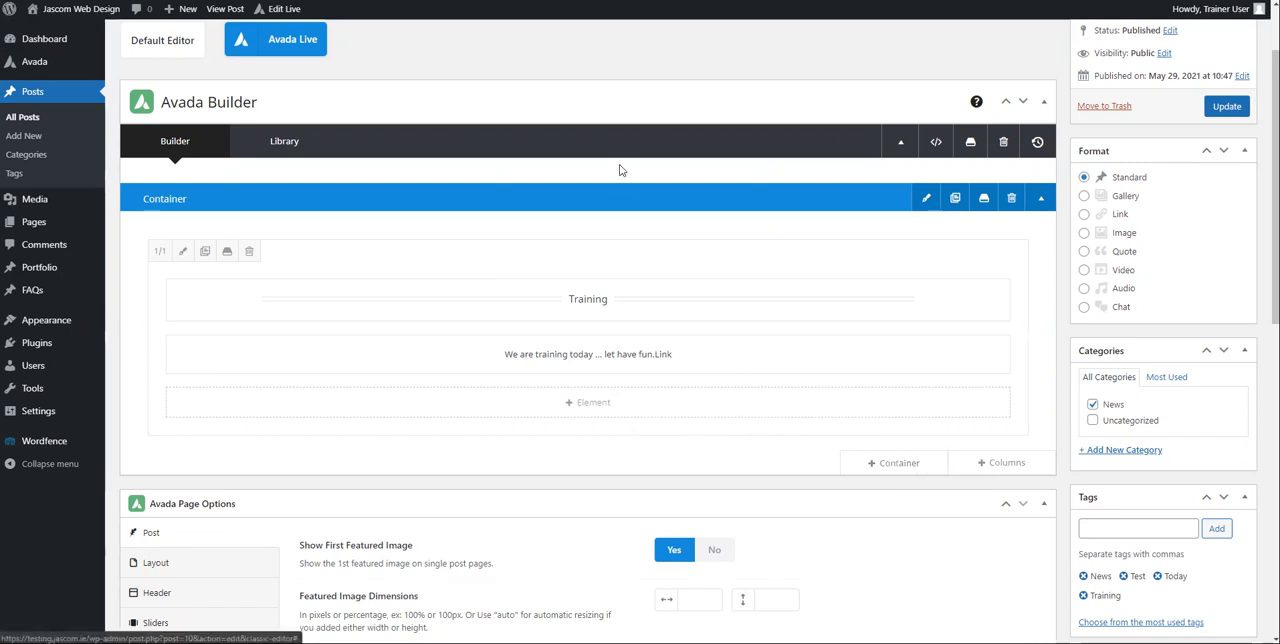
Step: Add two 1/2 columns to the container and insert an Image element with the cropped coin jar picture in the first one
click(976, 466)
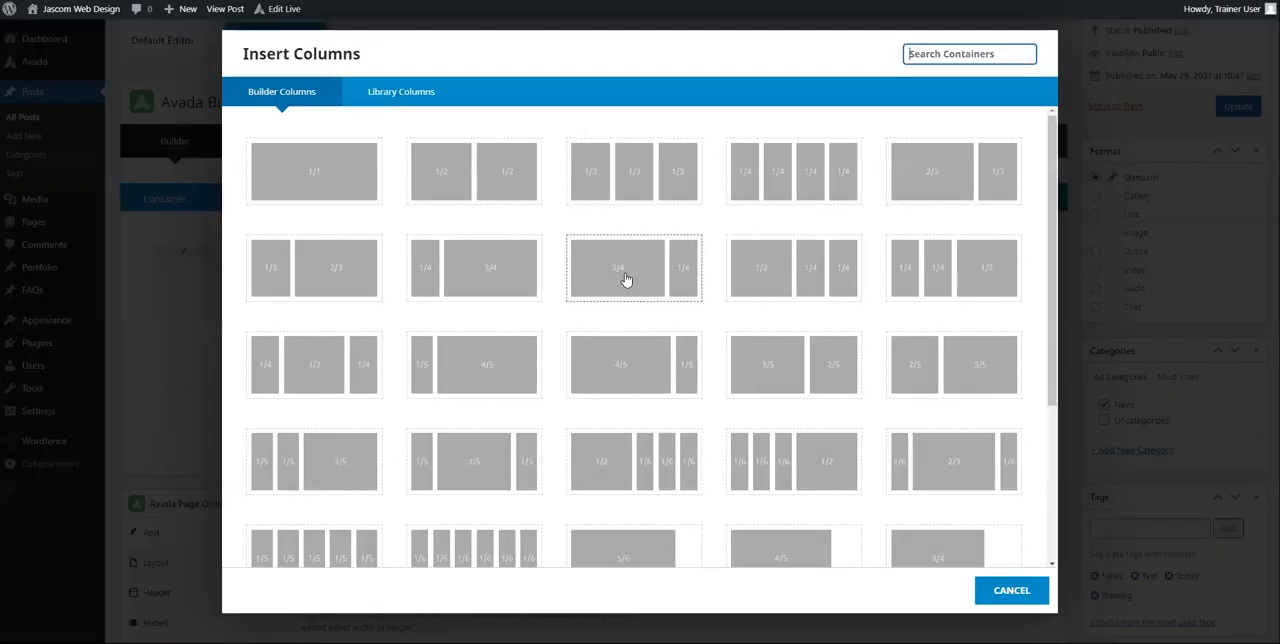
click(473, 171)
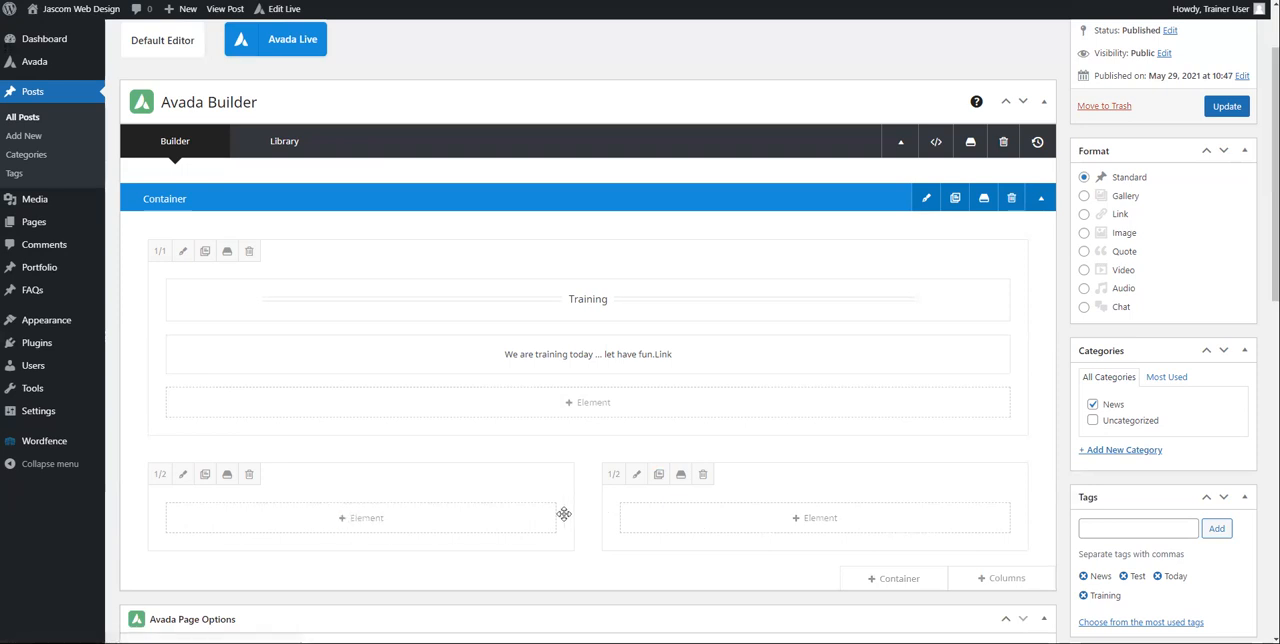
click(362, 519)
scroll(360, 430, down, 3)
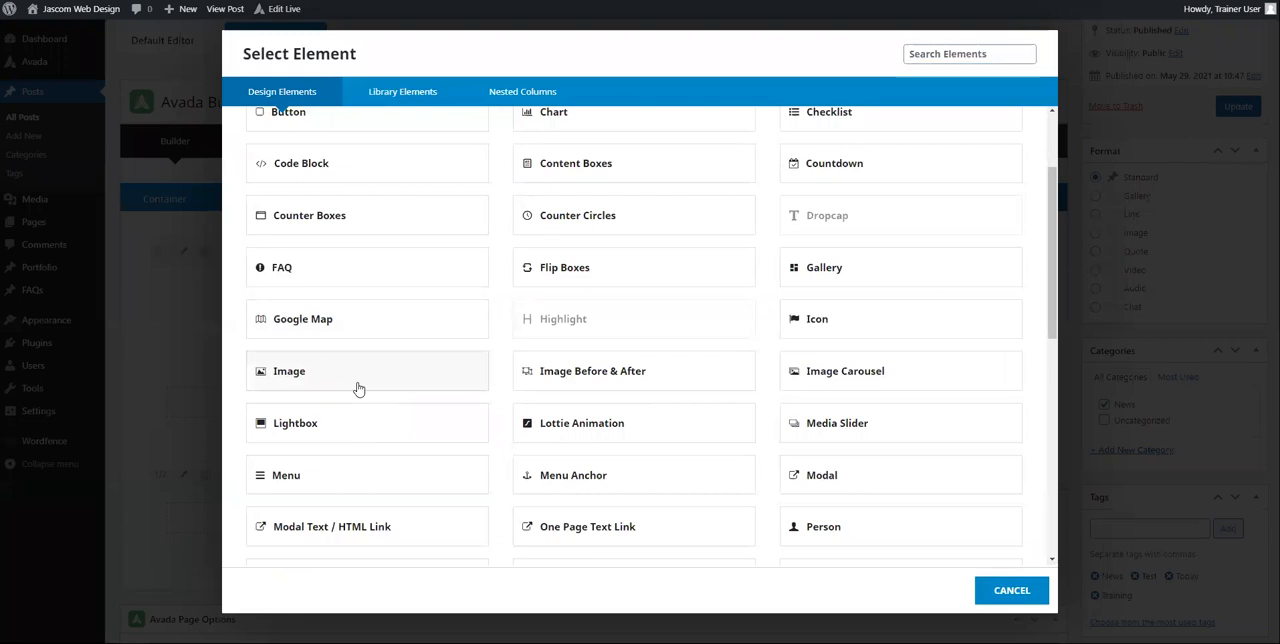
click(358, 386)
click(980, 170)
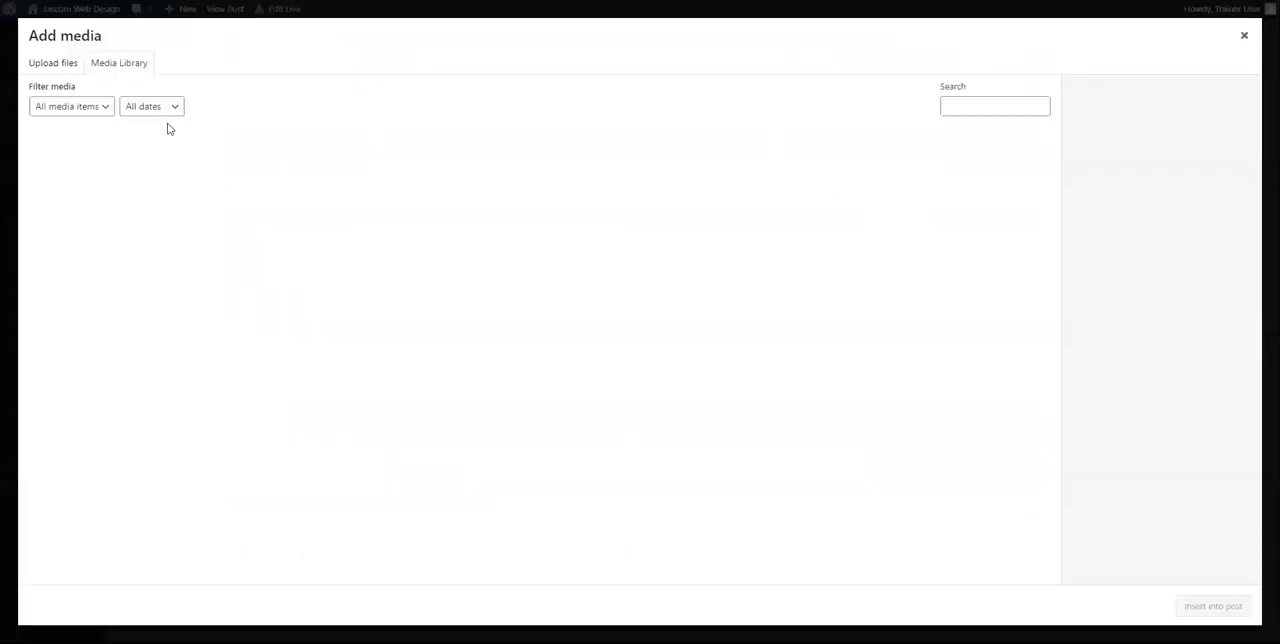
click(107, 176)
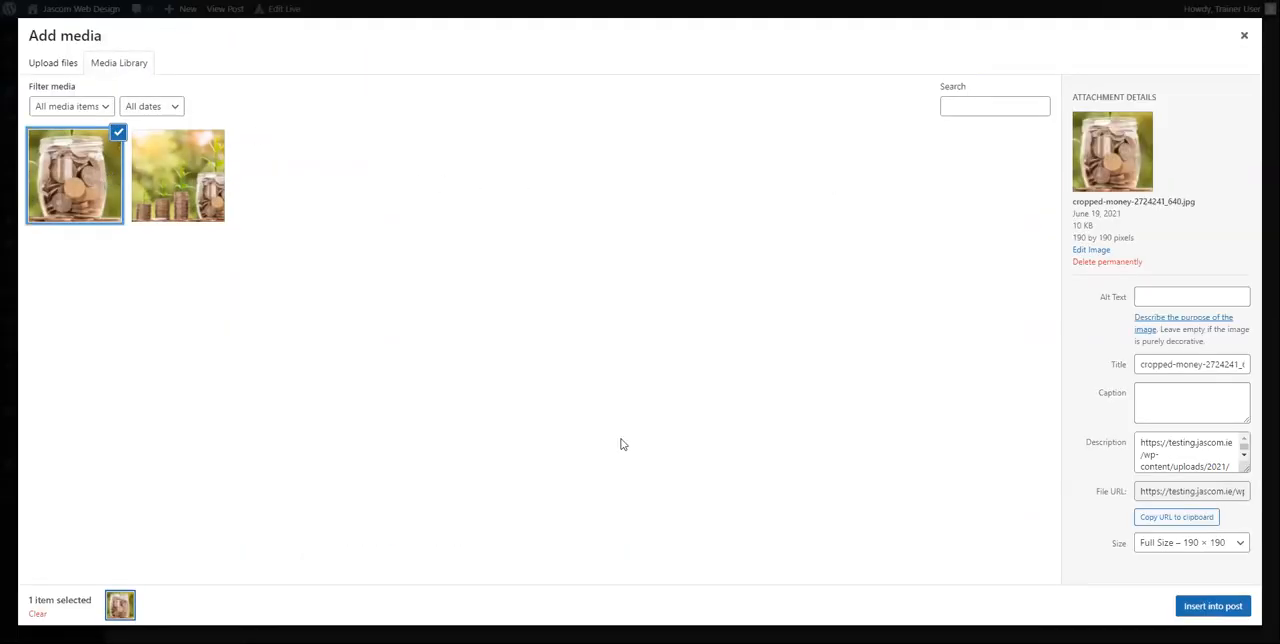
click(1212, 605)
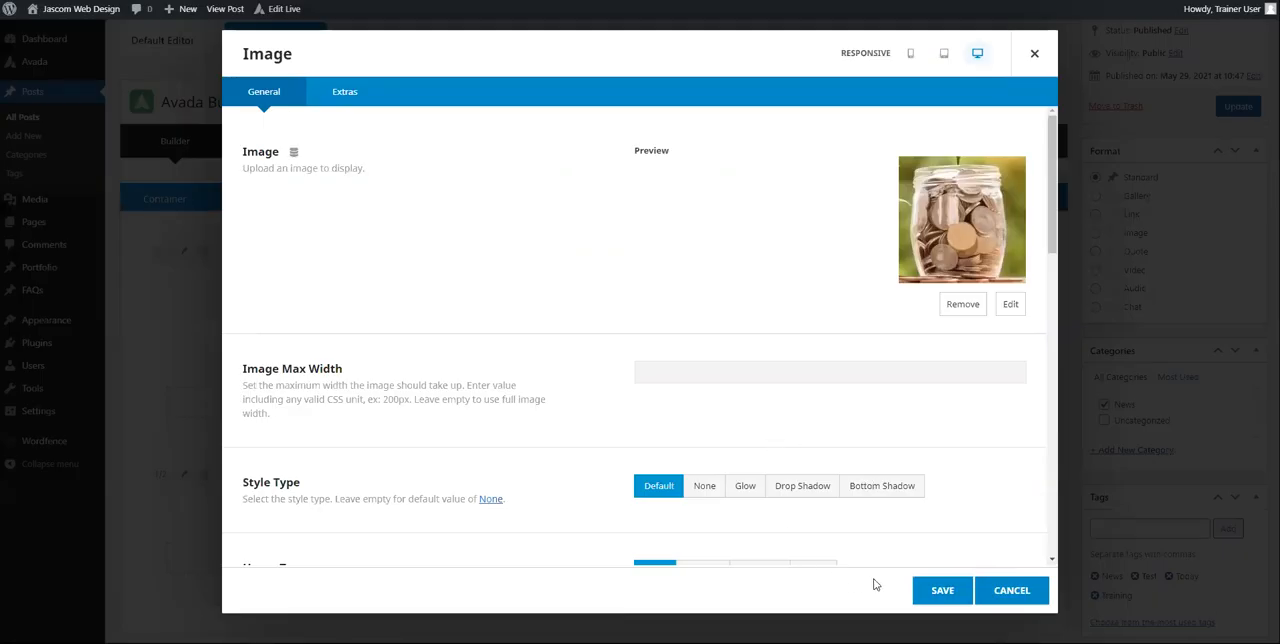
Step: Review the coin jar image's general settings, set its animation type to Fade and save the element
scroll(886, 483, down, 4)
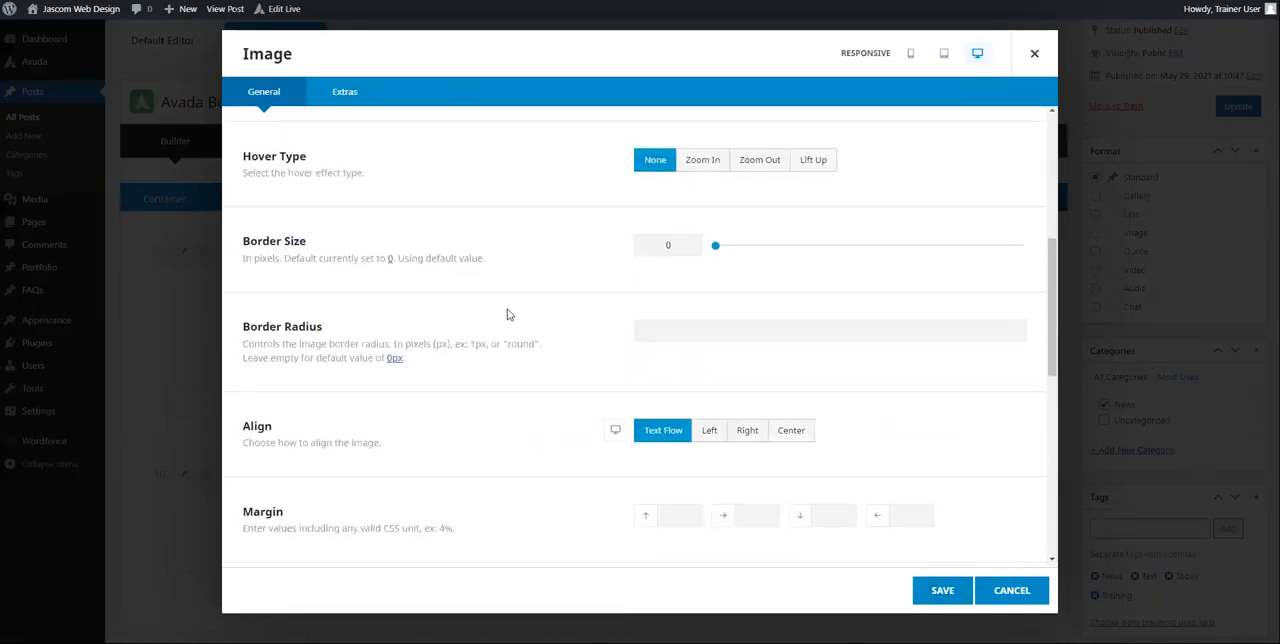
scroll(757, 309, down, 3)
scroll(760, 307, up, 4)
scroll(477, 197, up, 3)
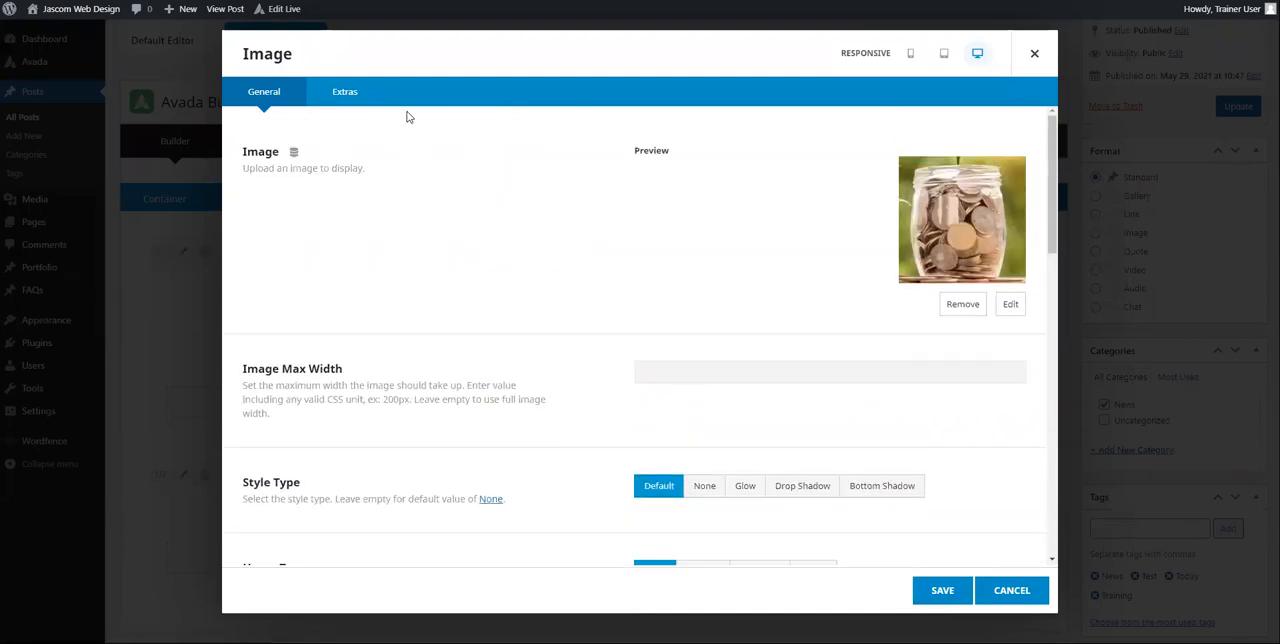
click(362, 97)
click(711, 157)
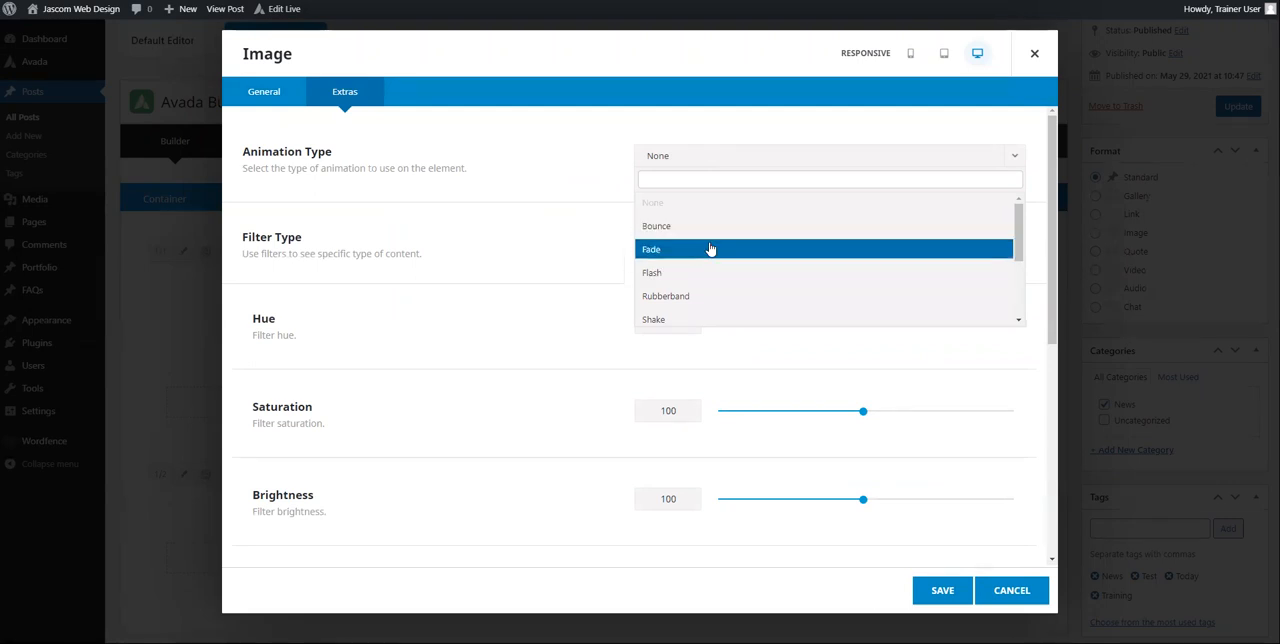
click(709, 249)
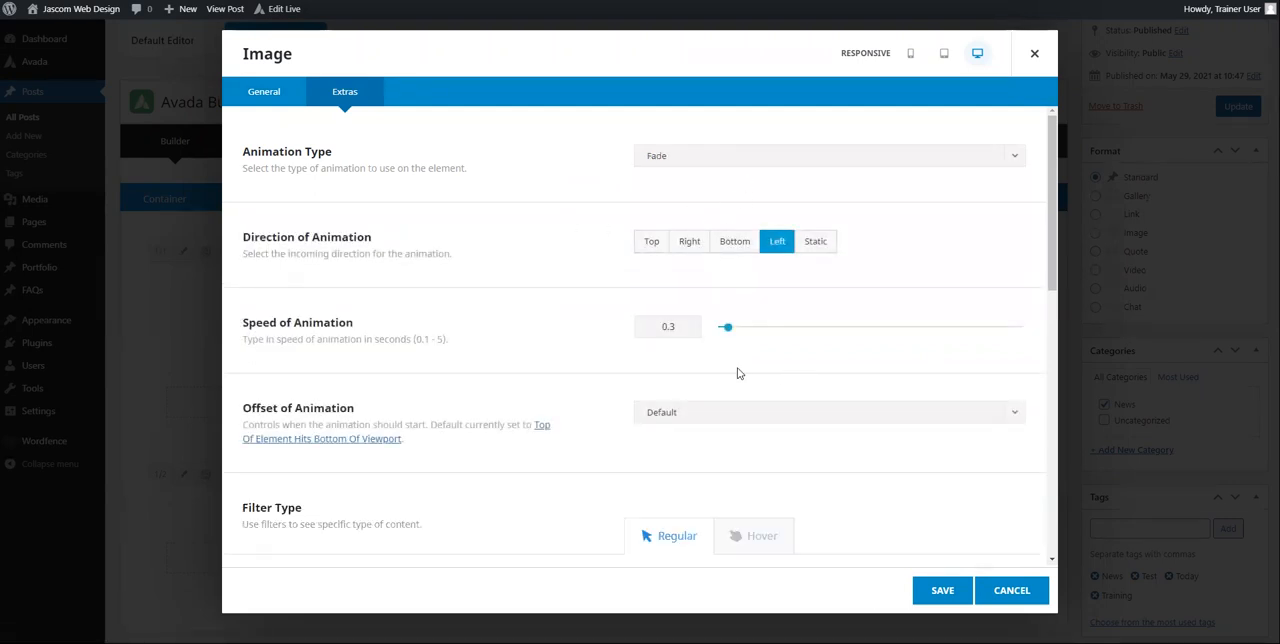
click(940, 590)
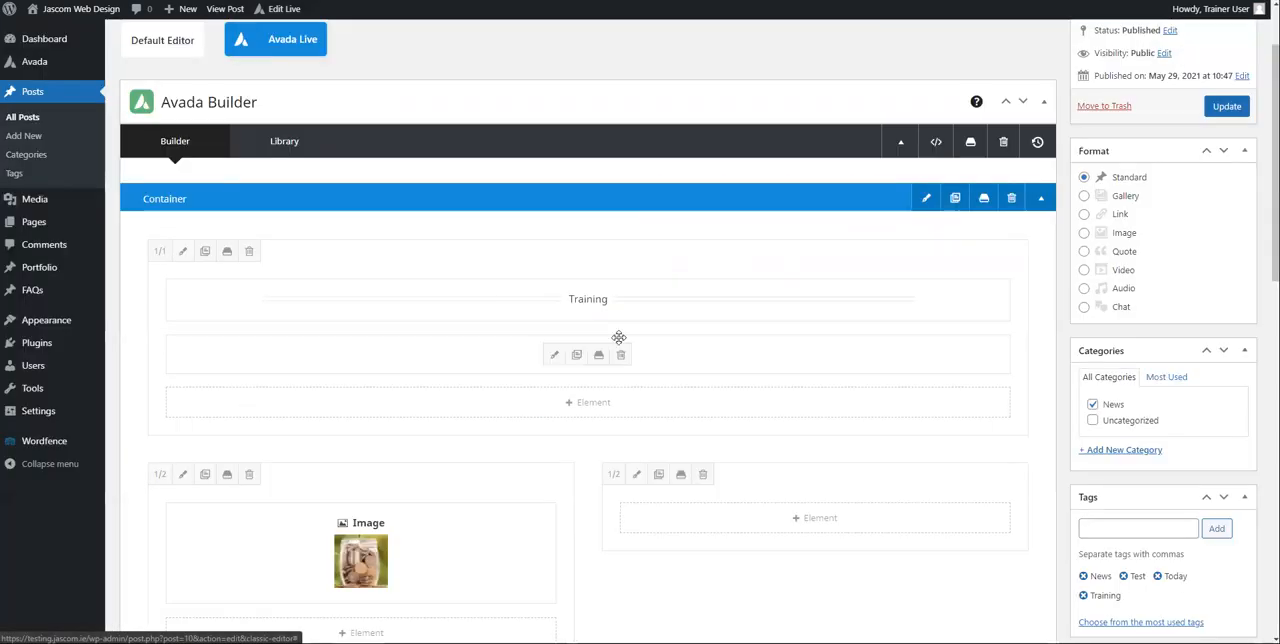
Step: Clone the coin jar Image element and move one copy into the empty second 1/2 column
scroll(451, 390, down, 1)
scroll(451, 390, down, 2)
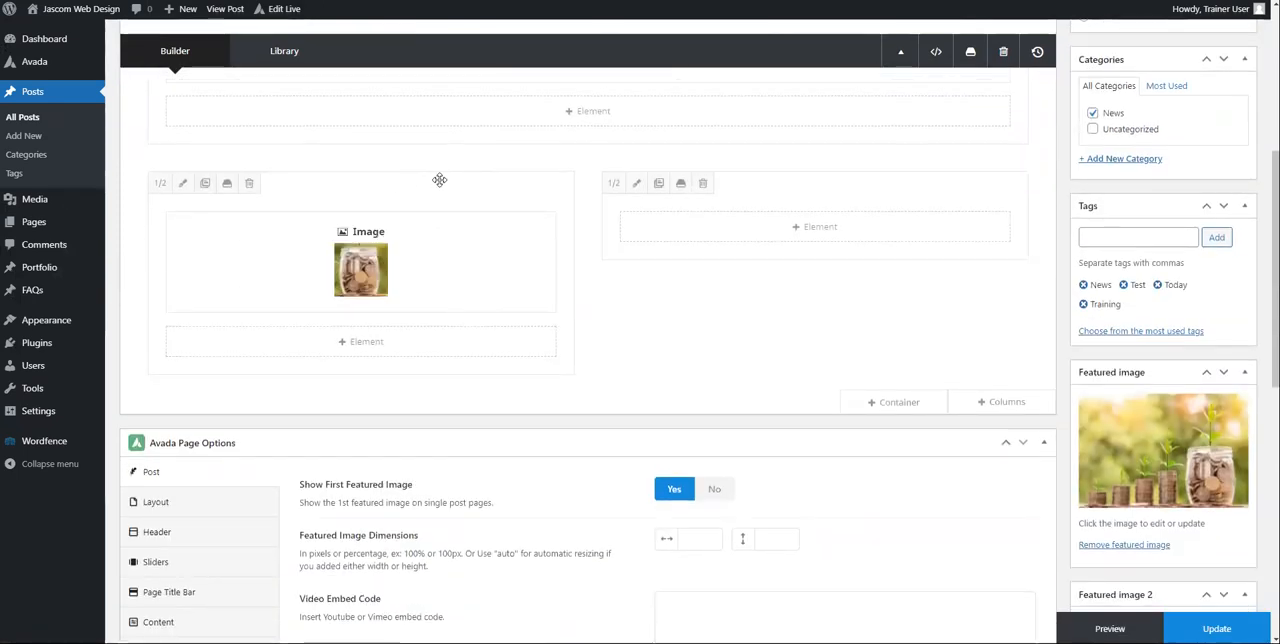
click(350, 262)
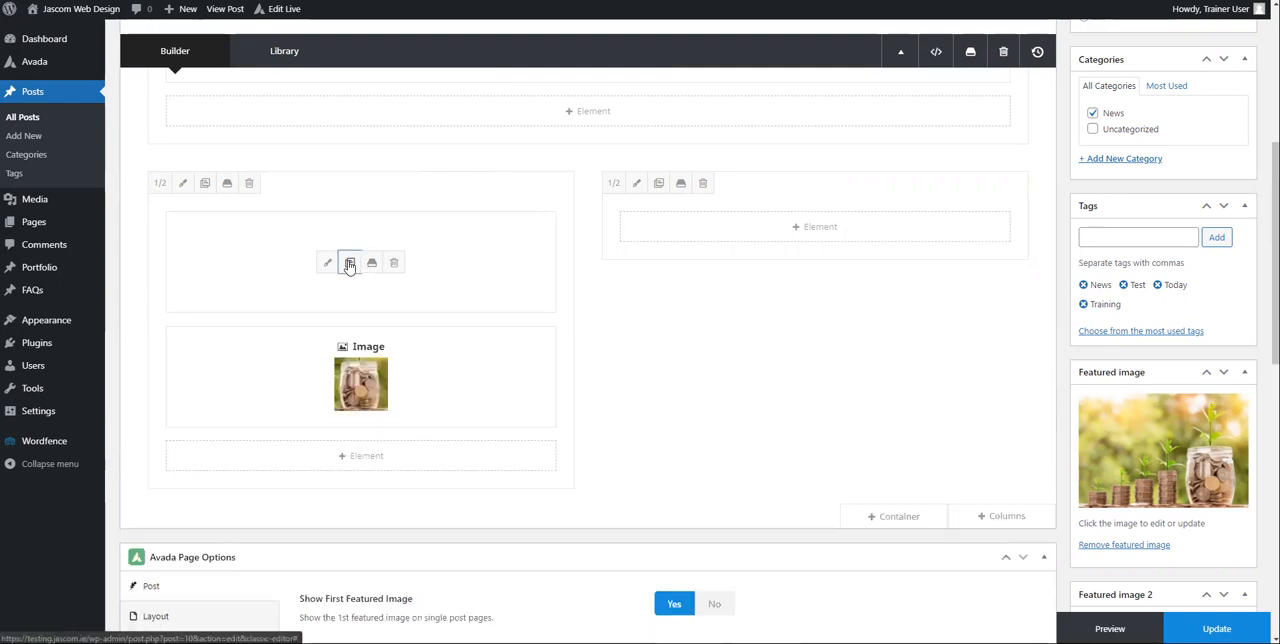
mouse_move(383, 294)
mouse_down()
mouse_move(443, 371)
mouse_move(896, 262)
mouse_up()
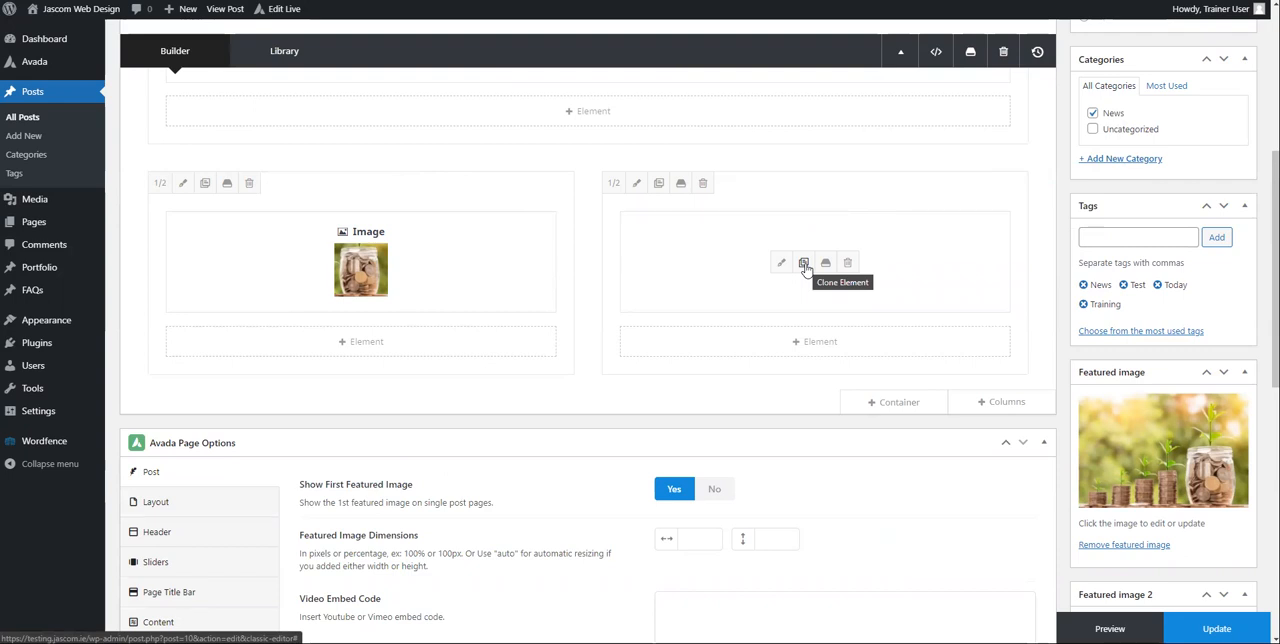
Step: Replace the picture in the second column's Image element with the coin stacks photo from the media library and save it
click(782, 263)
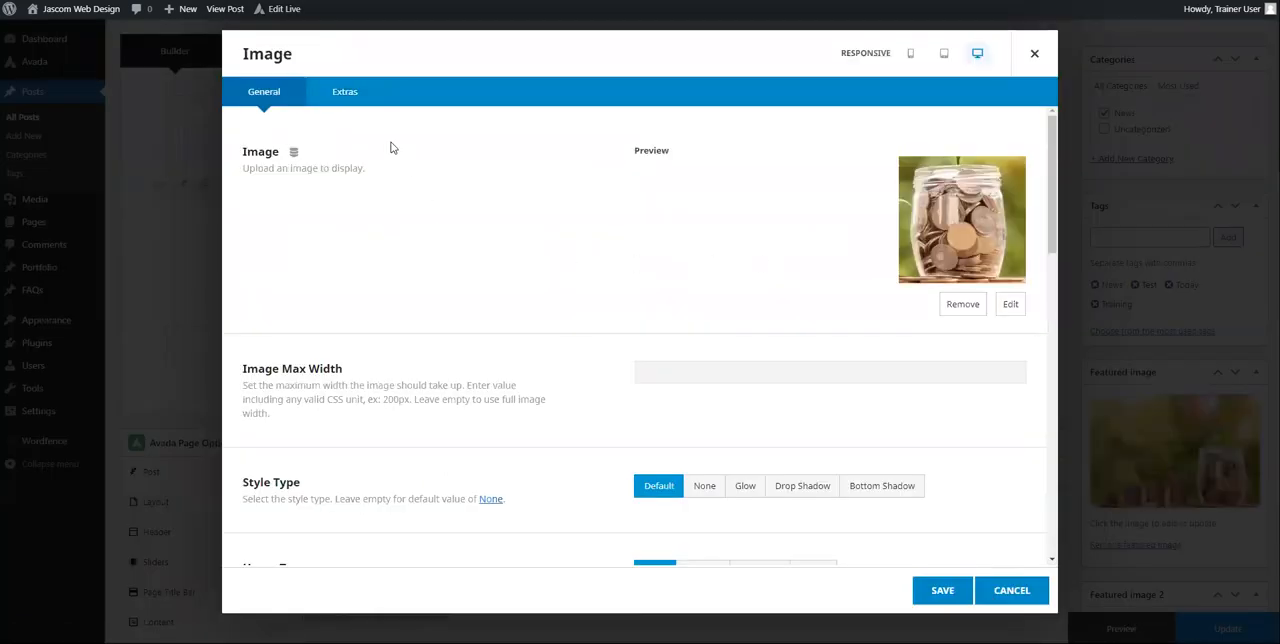
click(966, 304)
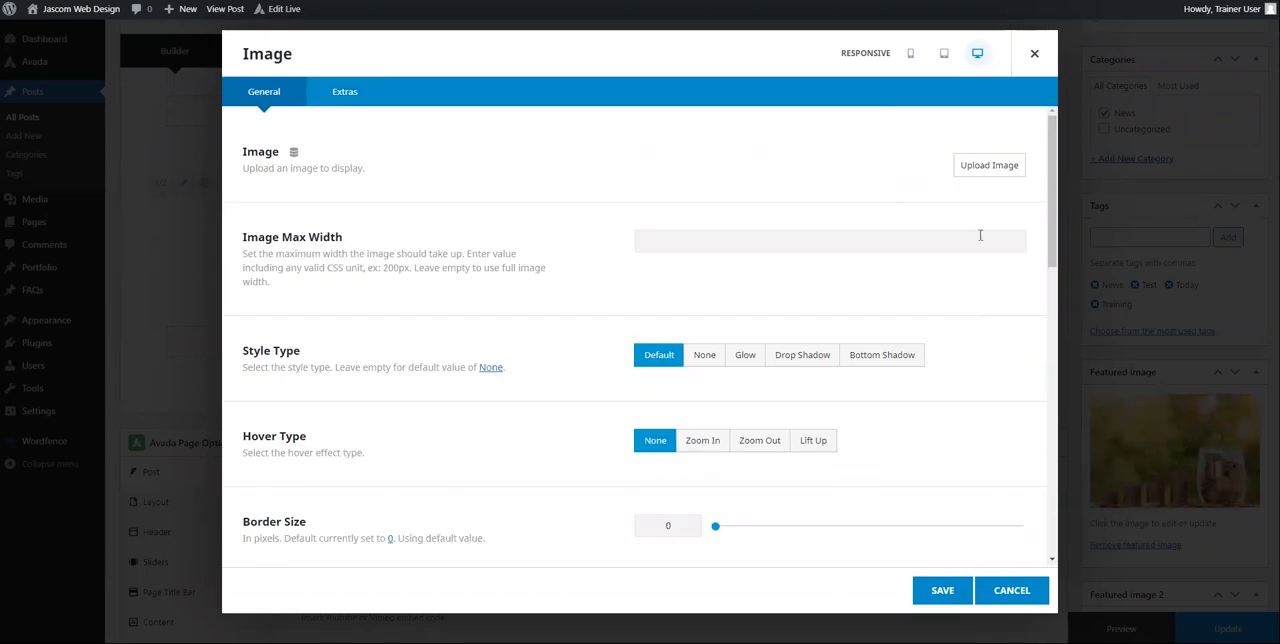
click(988, 166)
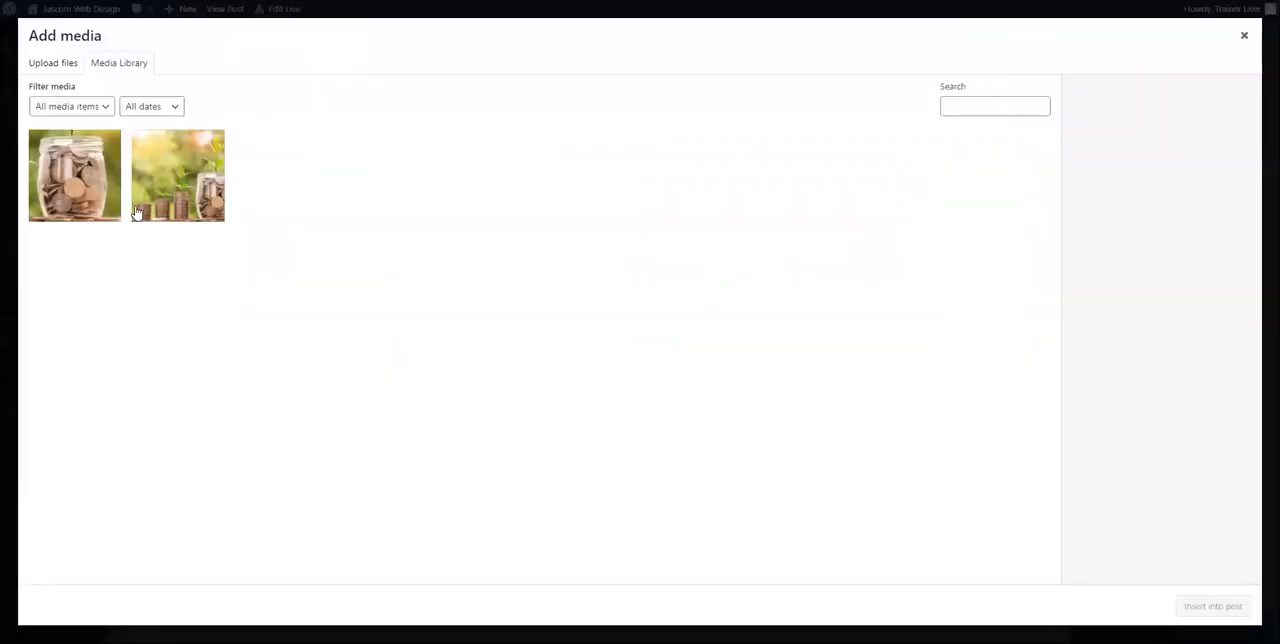
click(178, 213)
click(1232, 606)
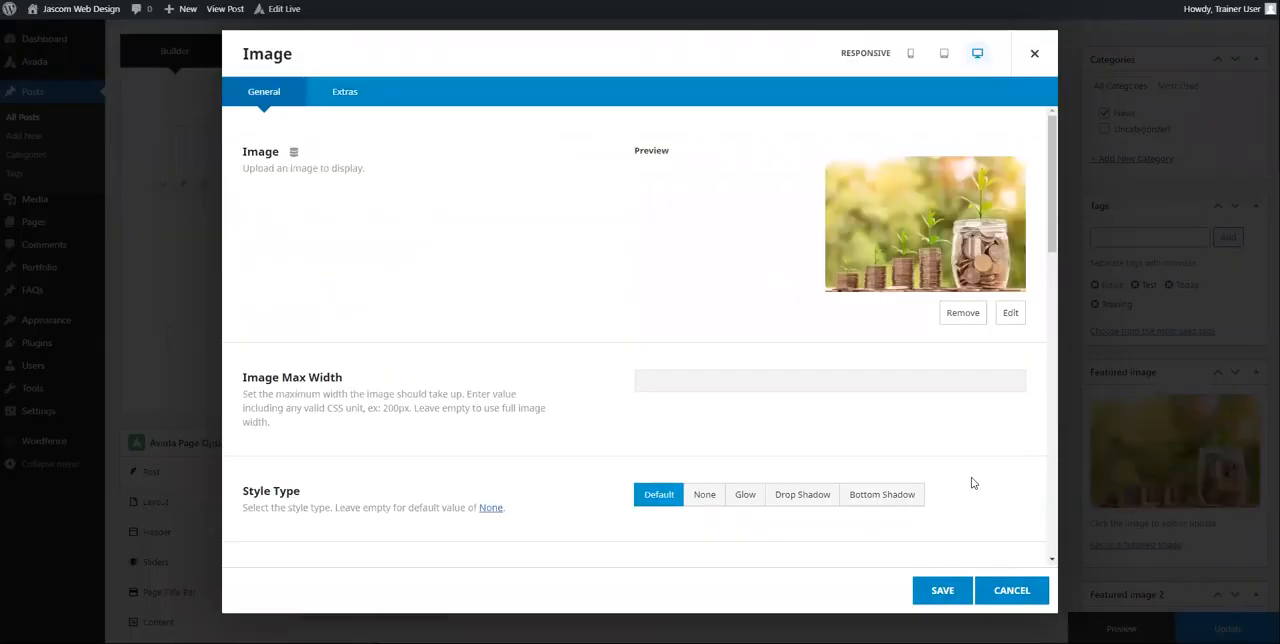
click(942, 590)
Step: Preview the Training post and examine how its title, text, two image columns and author section are laid out
scroll(846, 323, up, 5)
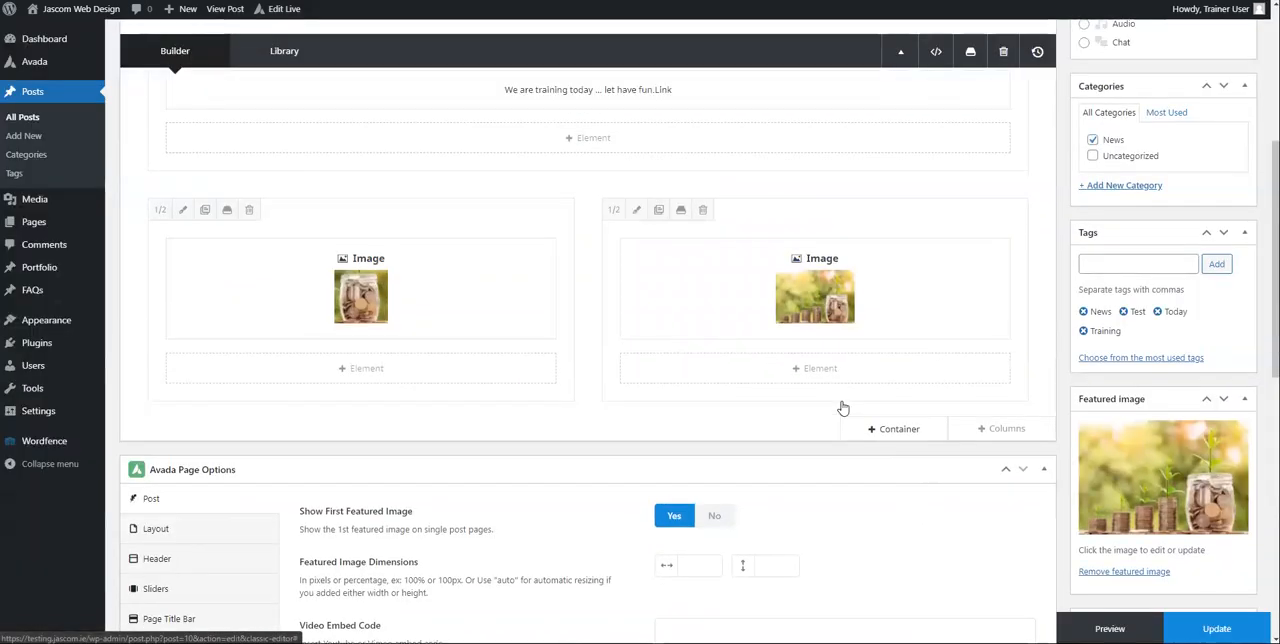
scroll(840, 400, down, 2)
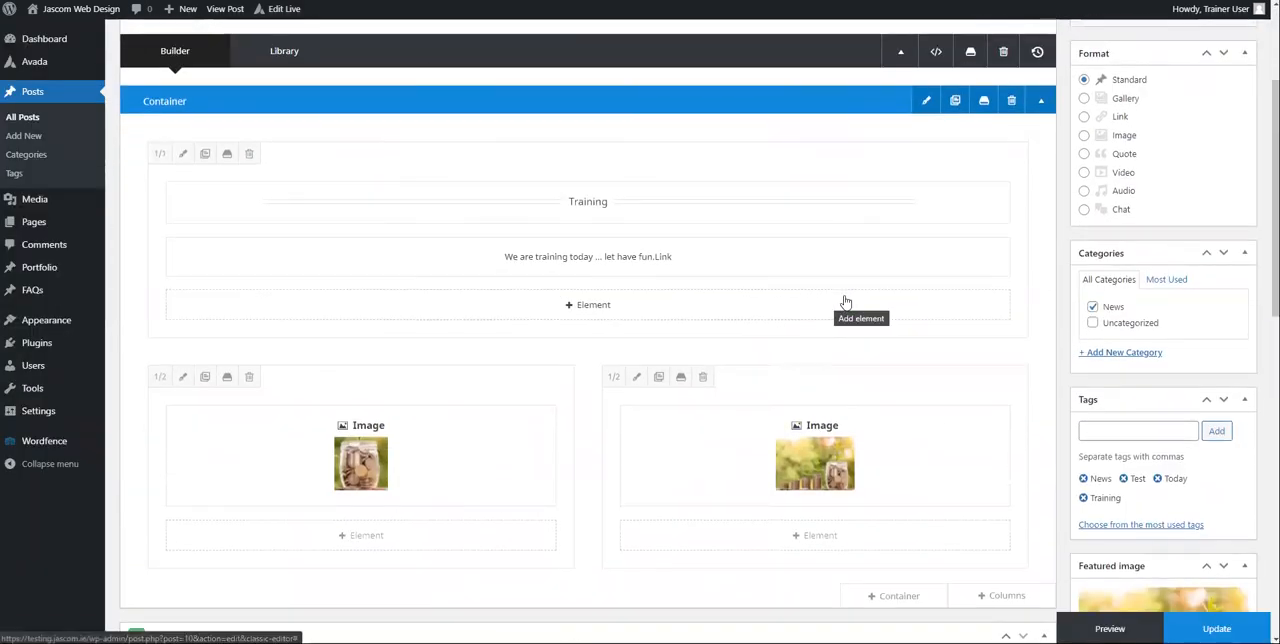
scroll(799, 290, down, 2)
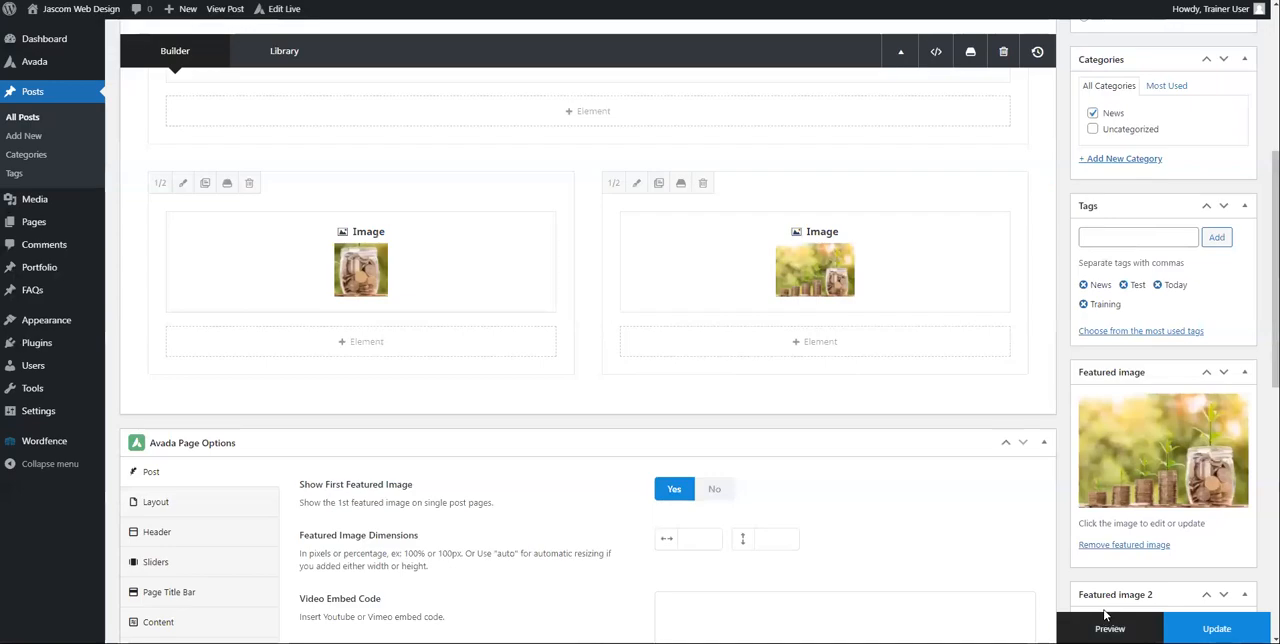
click(1105, 622)
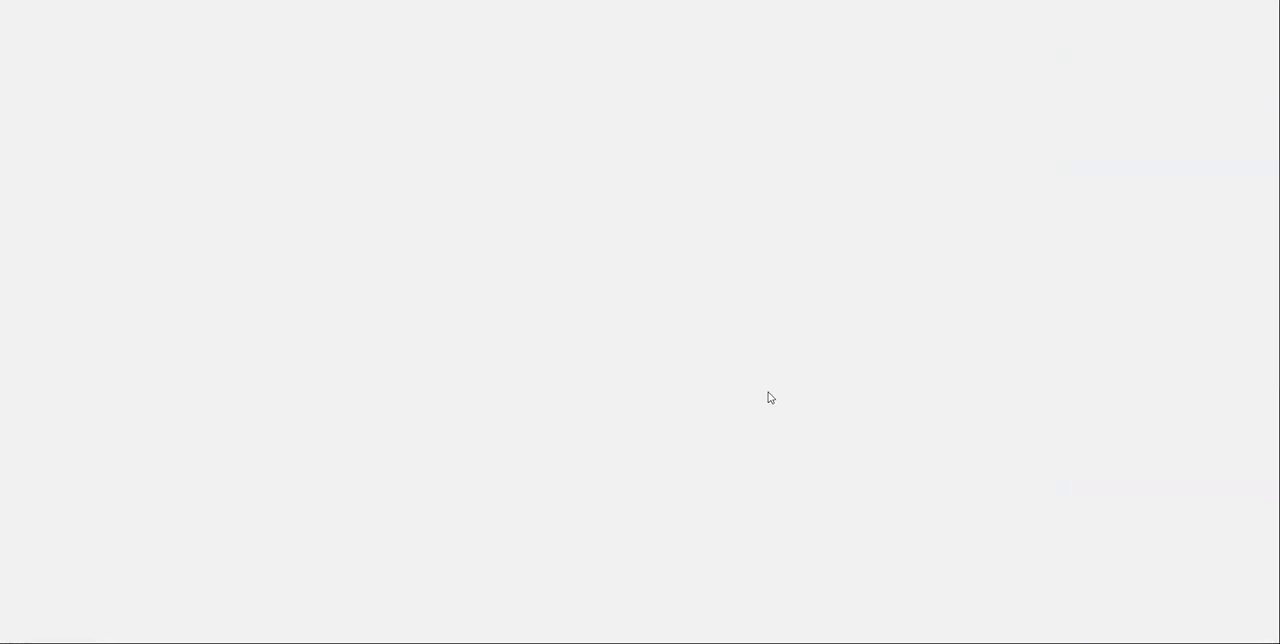
scroll(753, 320, down, 9)
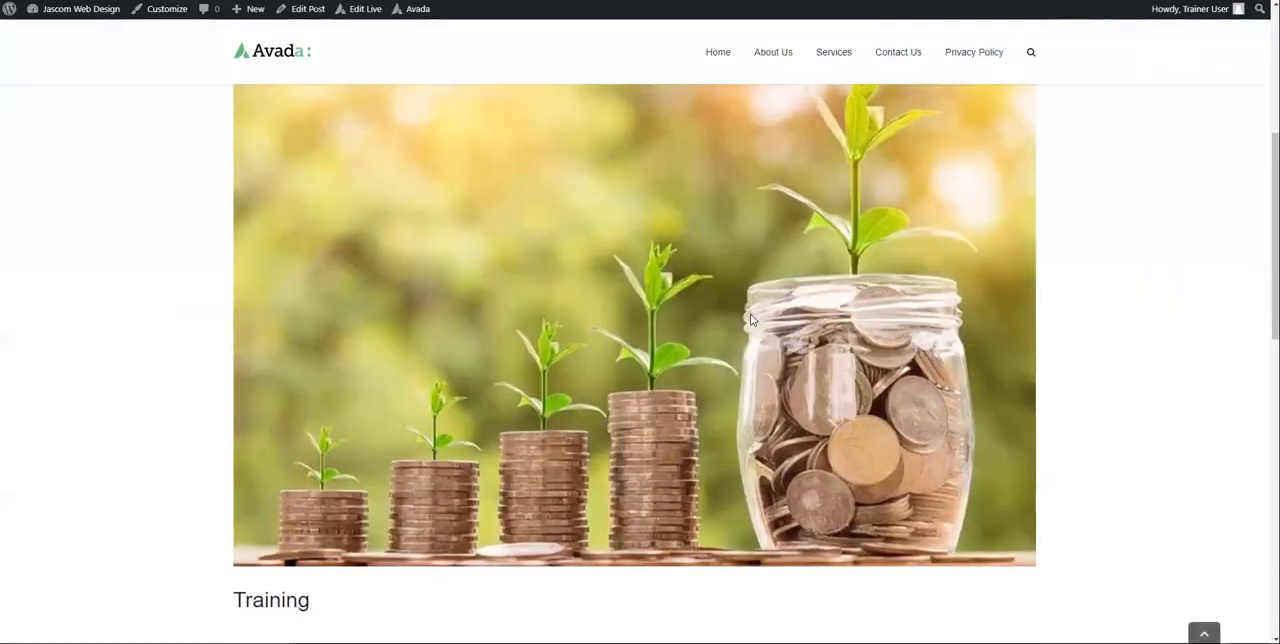
scroll(550, 314, up, 1)
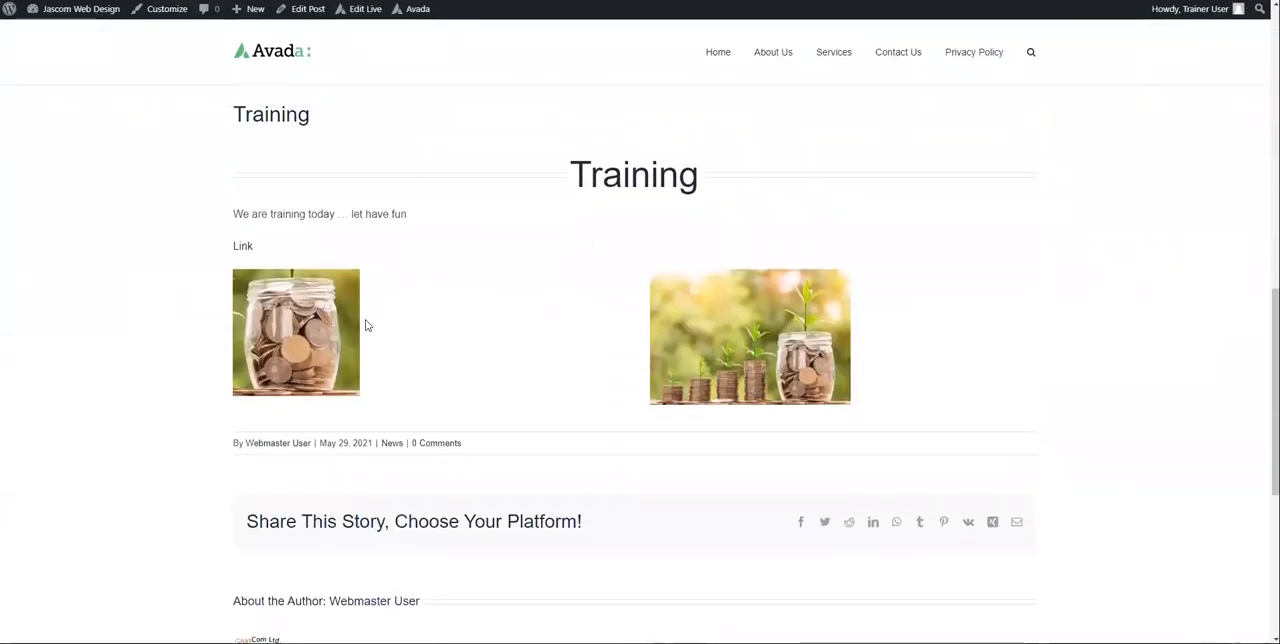
scroll(706, 326, up, 1)
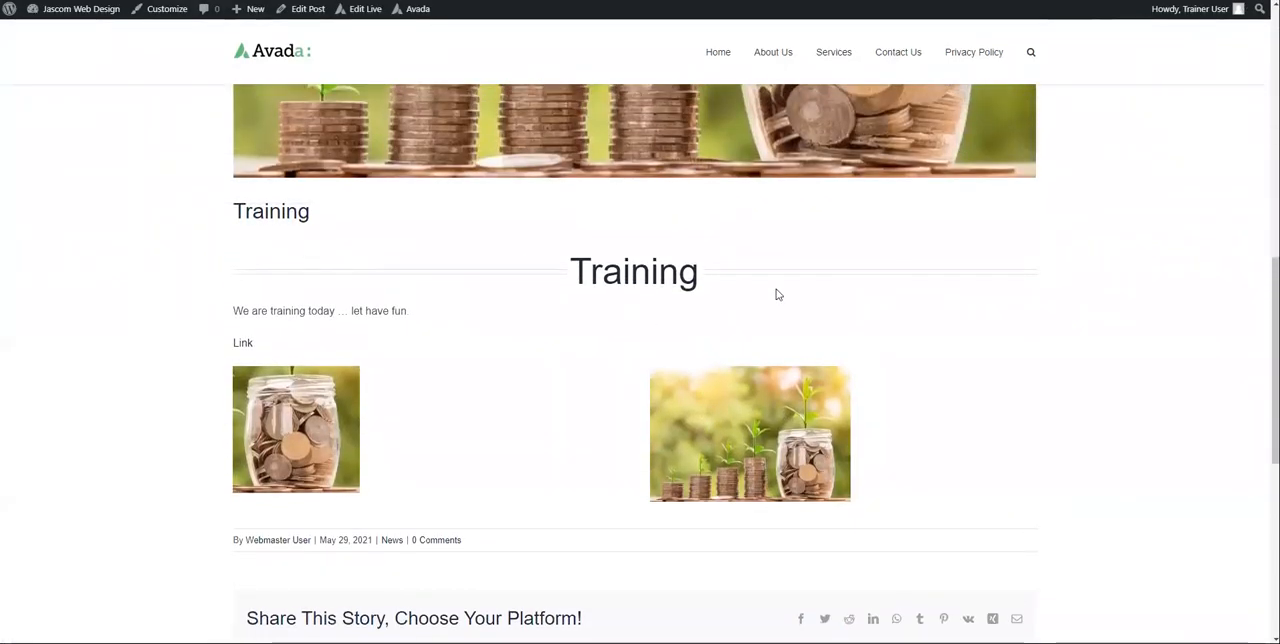
scroll(768, 396, up, 5)
scroll(768, 396, down, 7)
scroll(768, 396, down, 1)
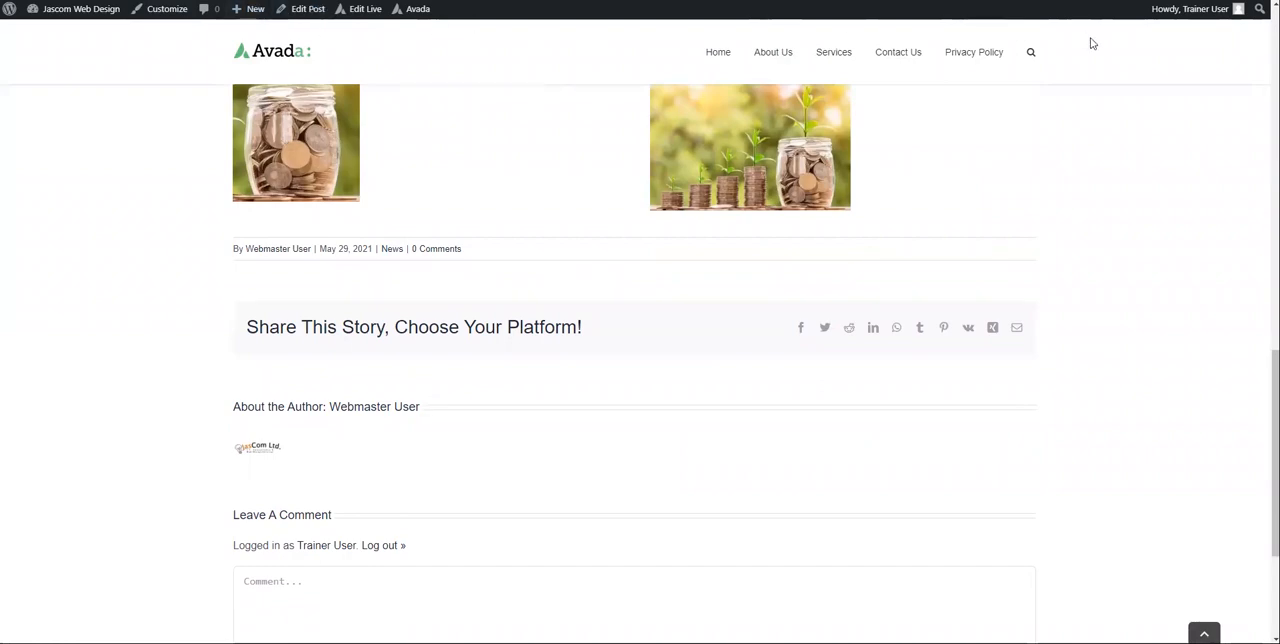
scroll(1070, 100, up, 1)
scroll(1070, 100, up, 10)
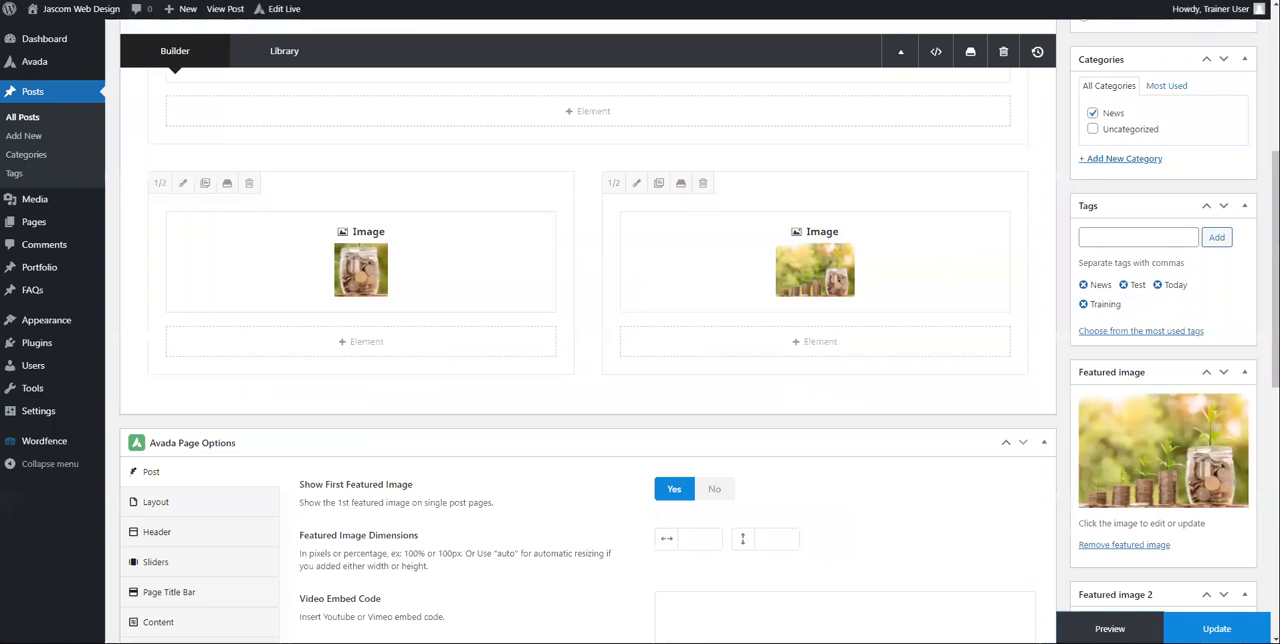
Step: Review the rebuilt layout in the post editor and show the list of Avada admin pages
scroll(489, 252, up, 4)
scroll(489, 258, down, 2)
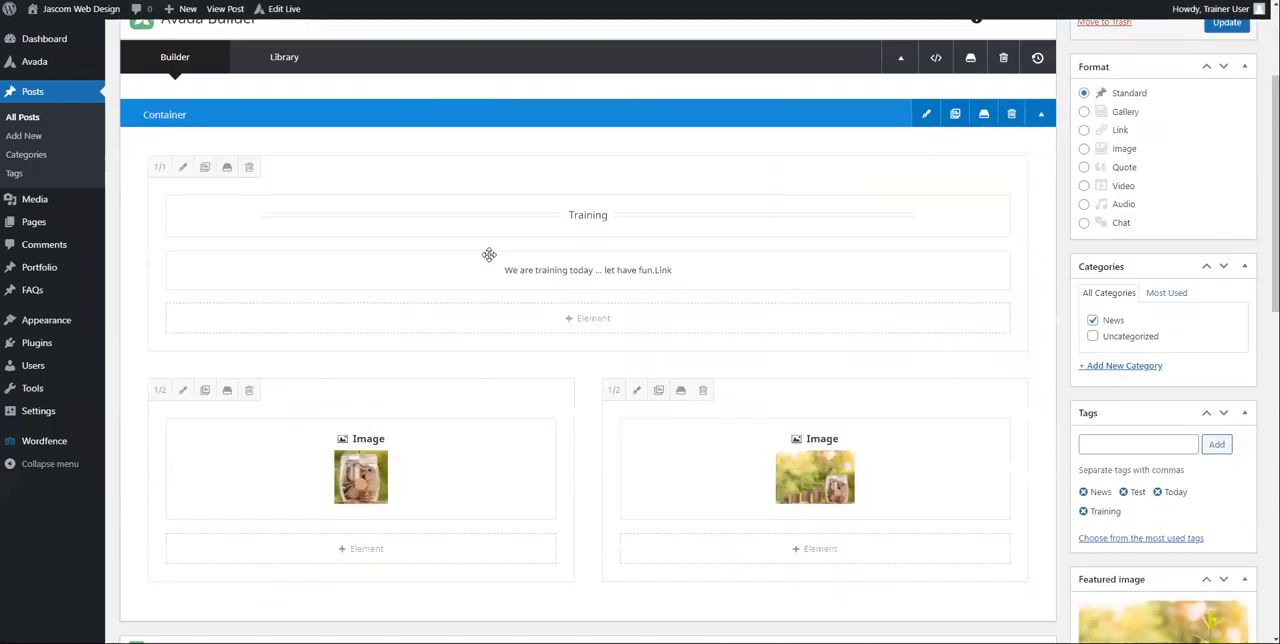
scroll(486, 258, up, 3)
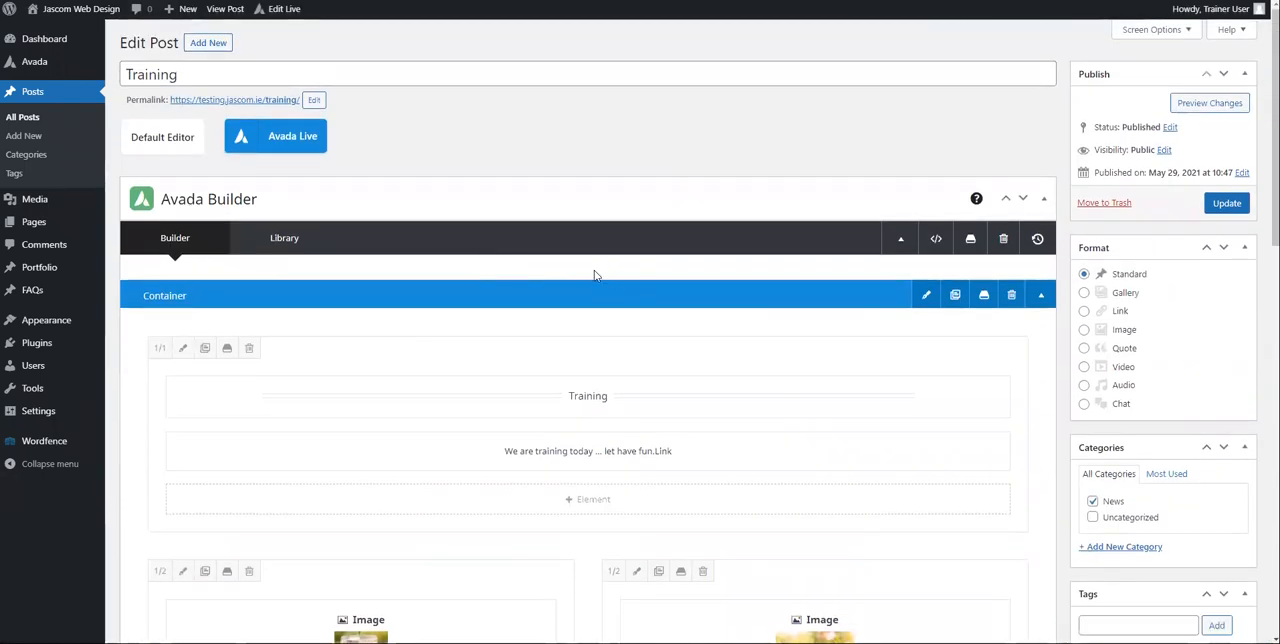
mouse_move(44, 70)
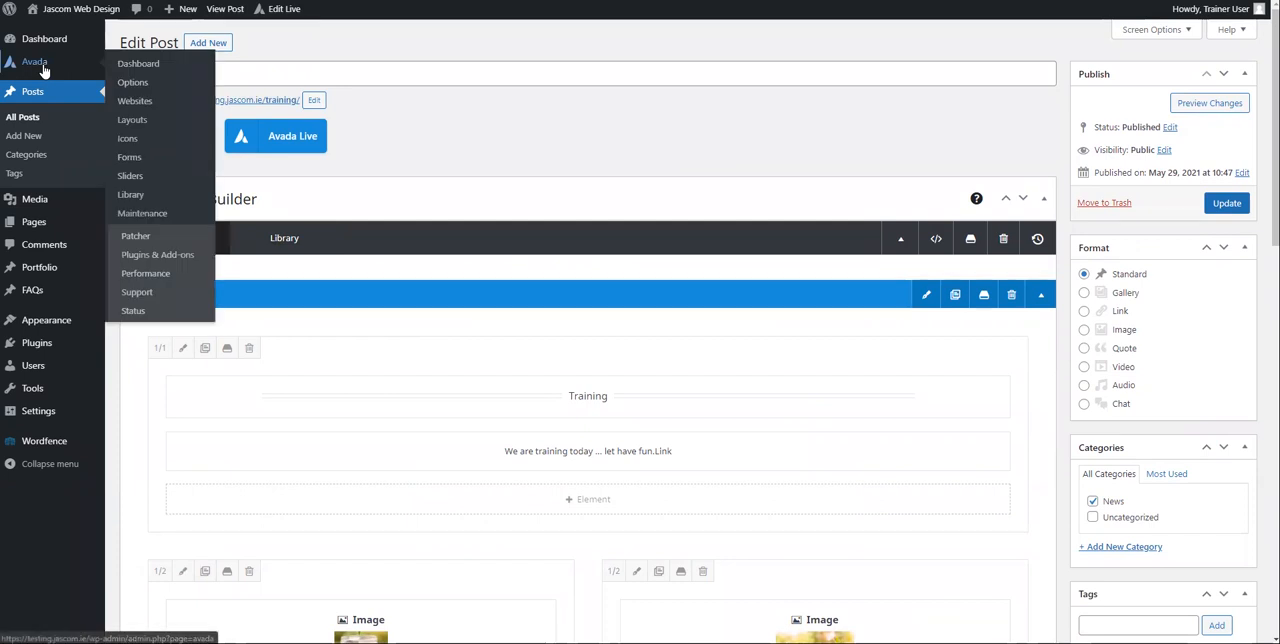